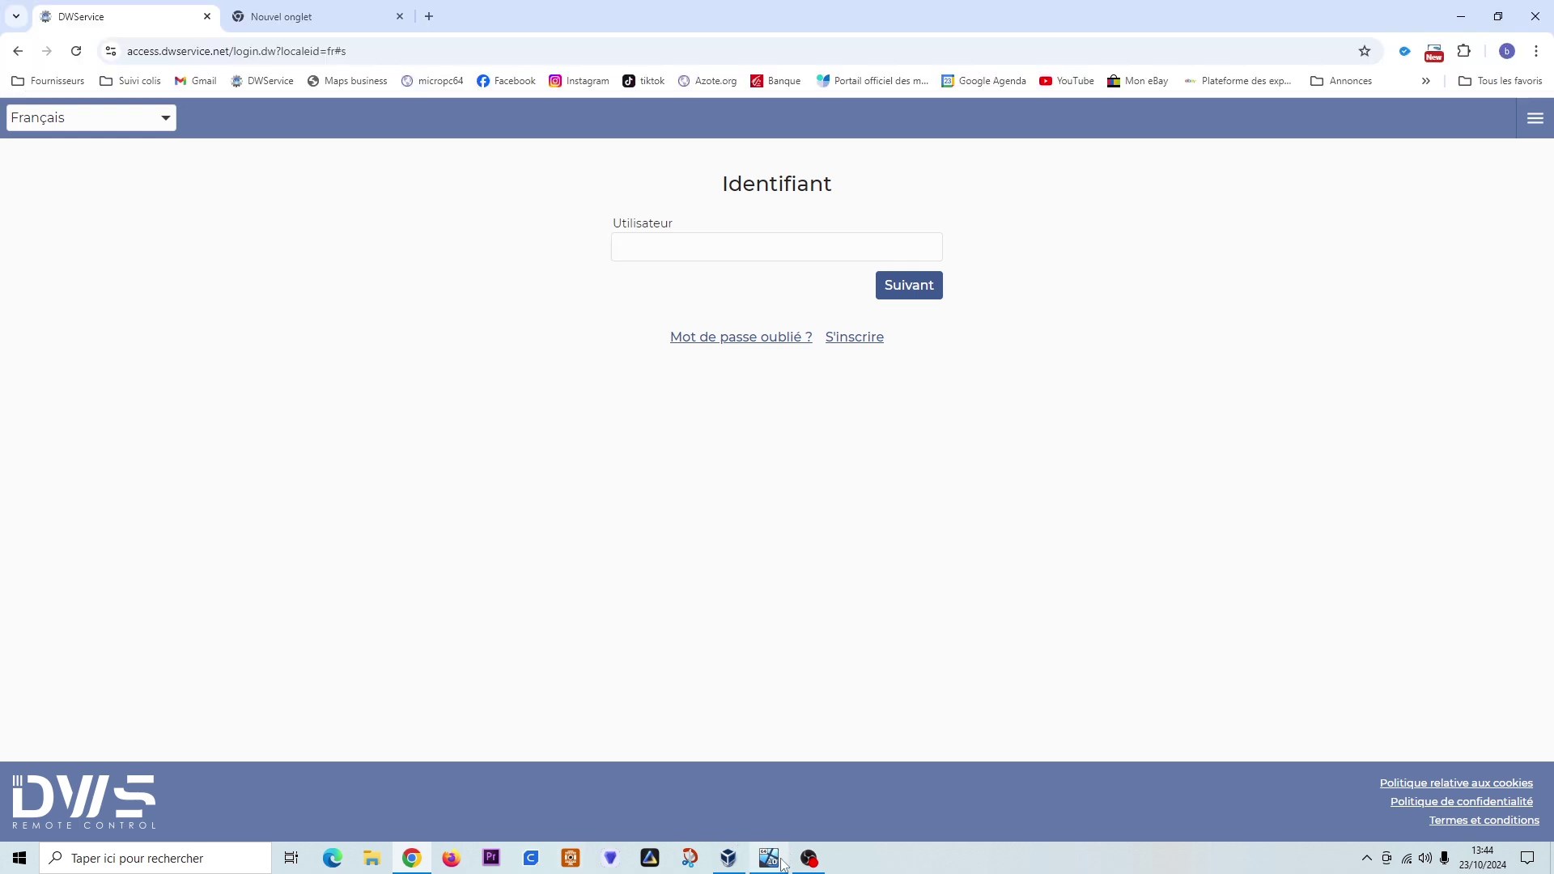
- Launch DWAgent from the dwagent desktop icon inside the Windows 10 virtual machine
click(781, 863)
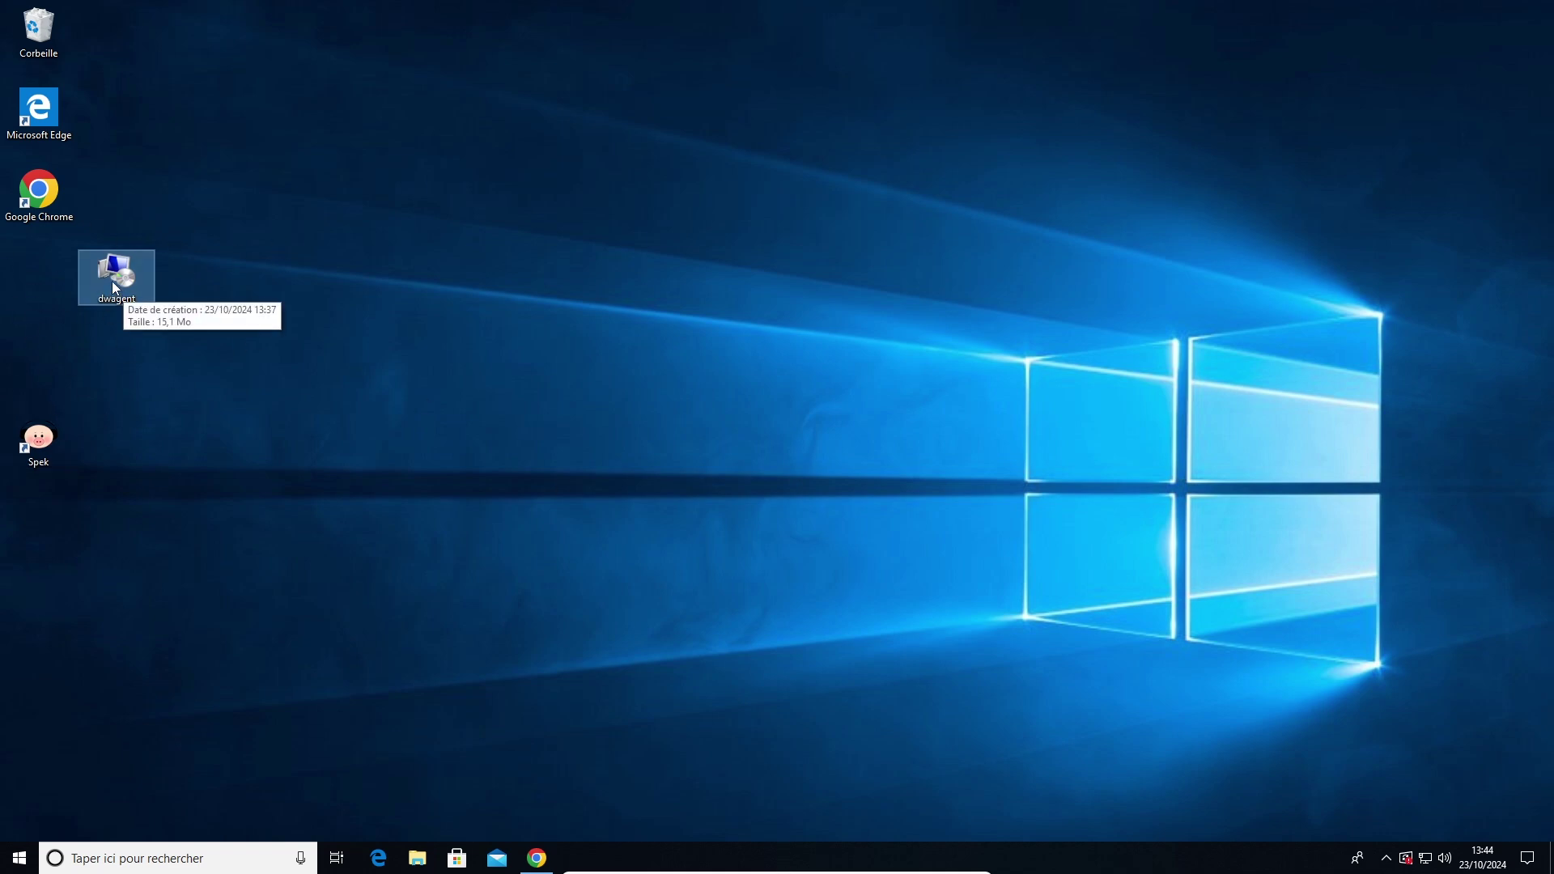
double_click(136, 306)
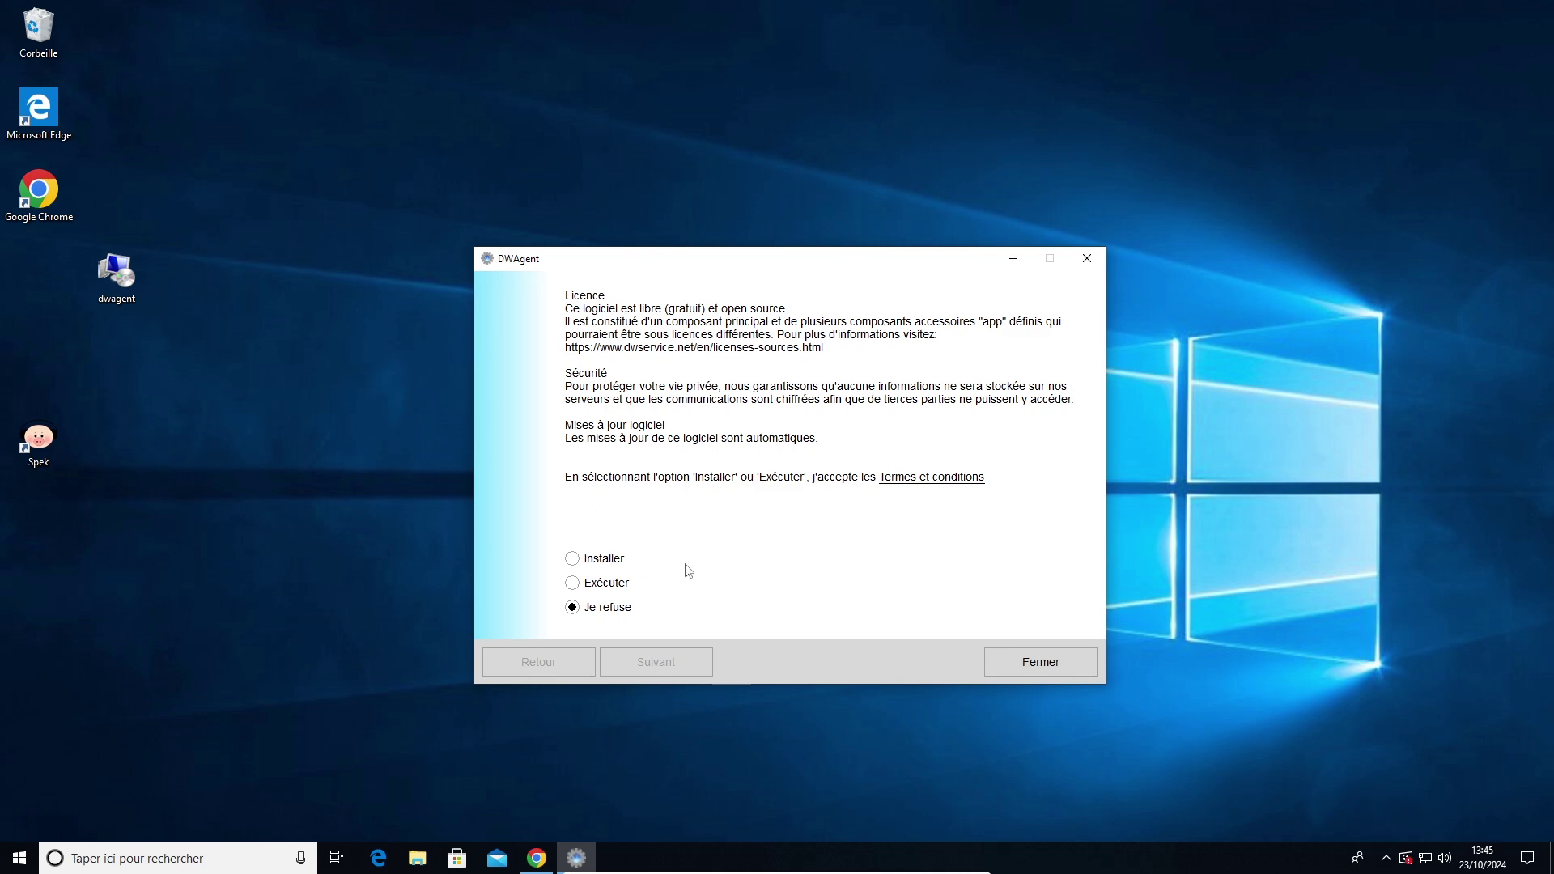
- Run DWAgent without installing (Exécuter) and approve its User Account Control prompt
click(572, 583)
click(653, 665)
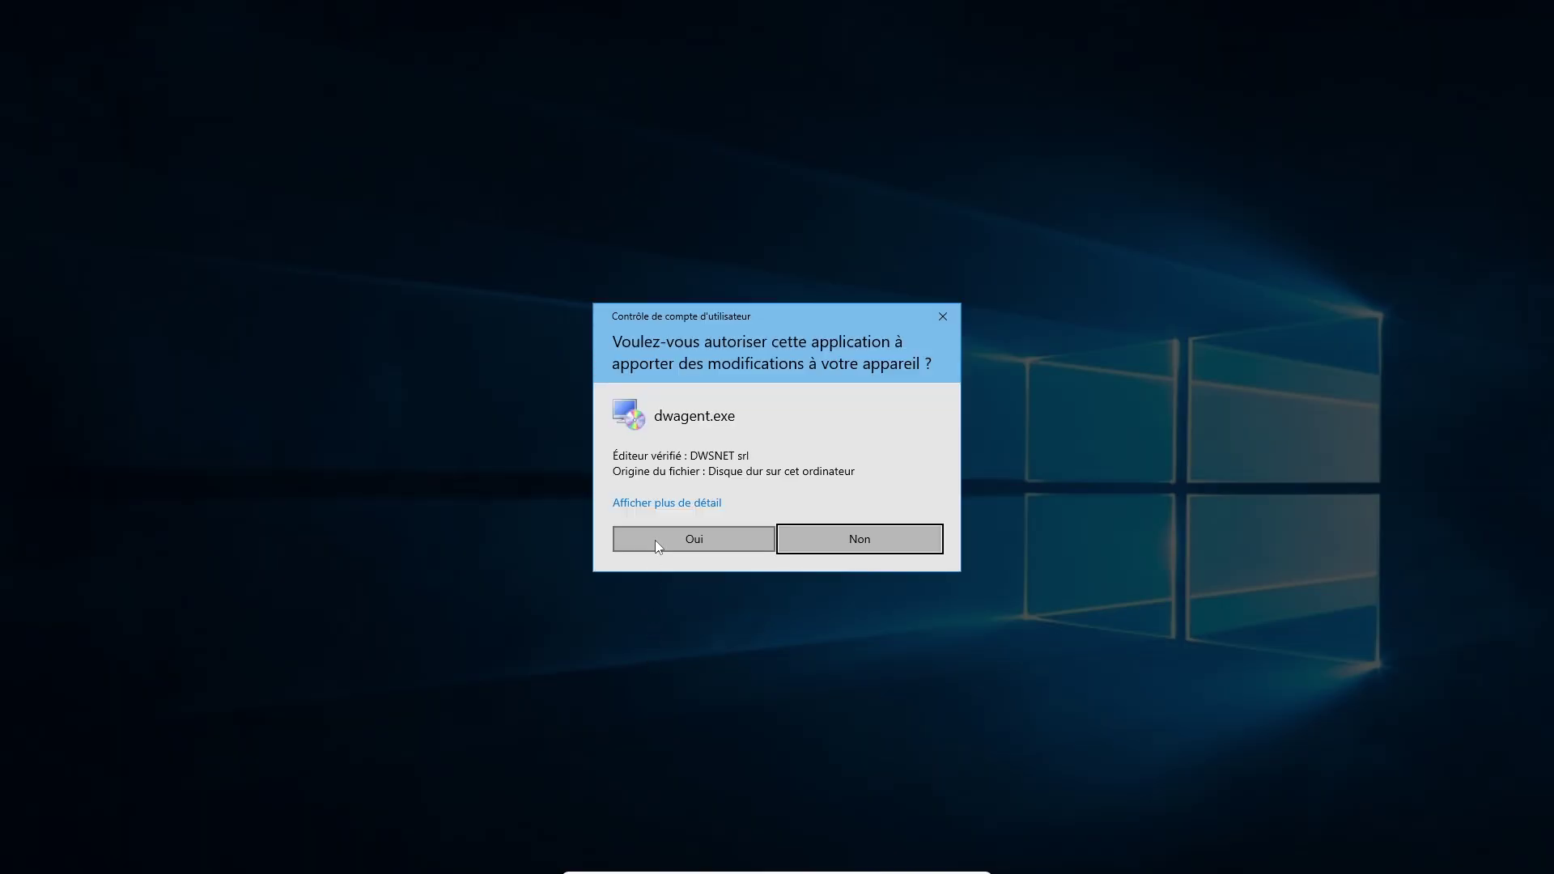
click(638, 547)
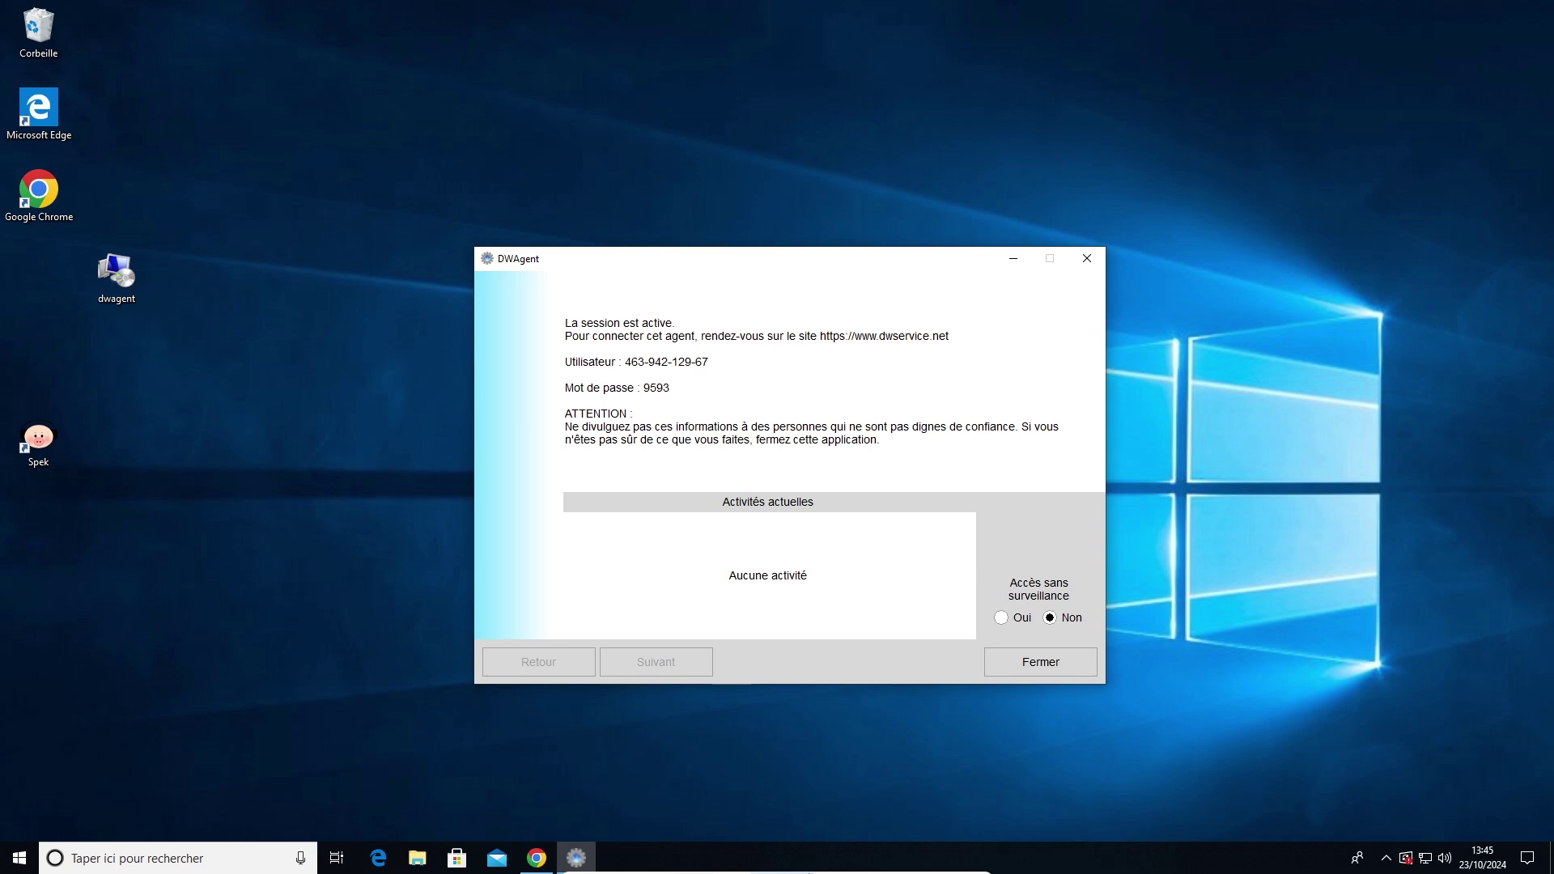
- Exit the VM's full screen and move its shrunken window beside the DWService login page
mouse_move(819, 872)
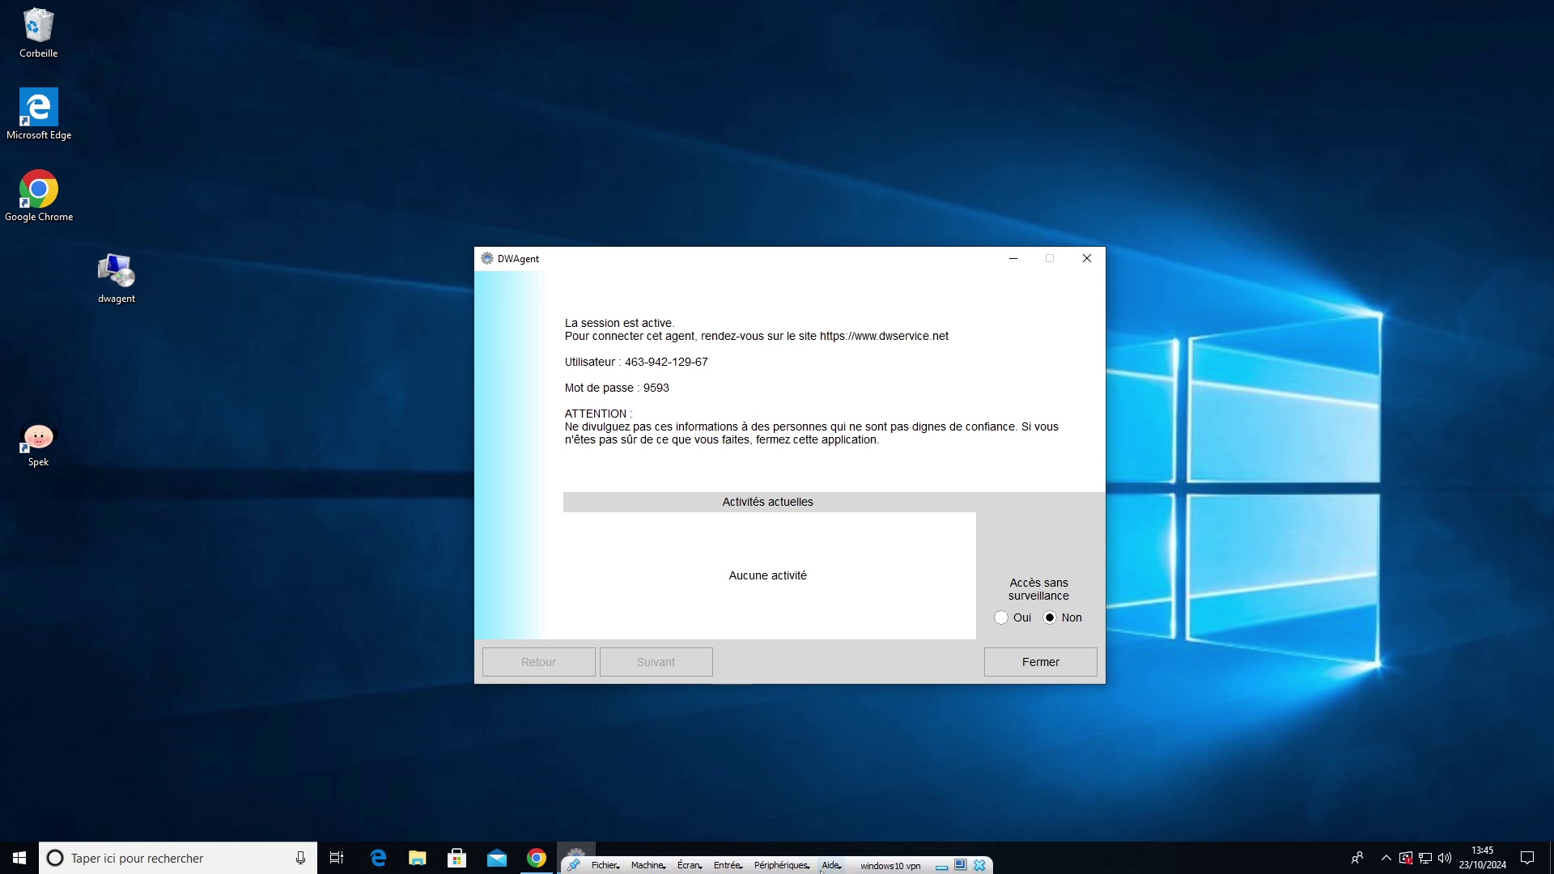
click(960, 865)
drag(892, 14, 1292, 134)
click(658, 248)
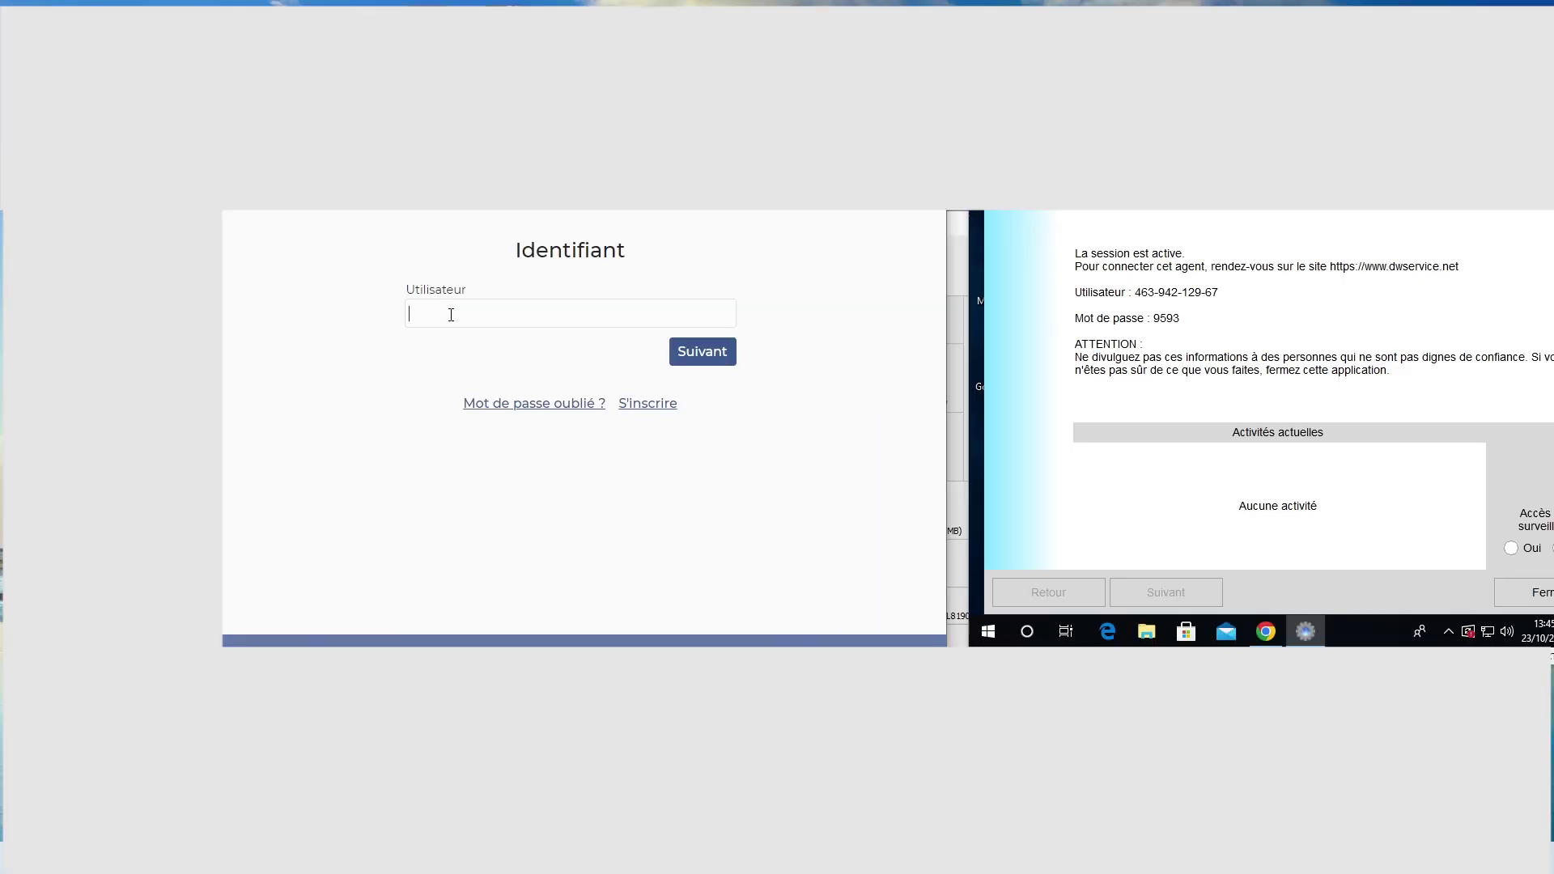
- Log in to DWService with the agent's user code and password, accepting the privacy policy
click(451, 315)
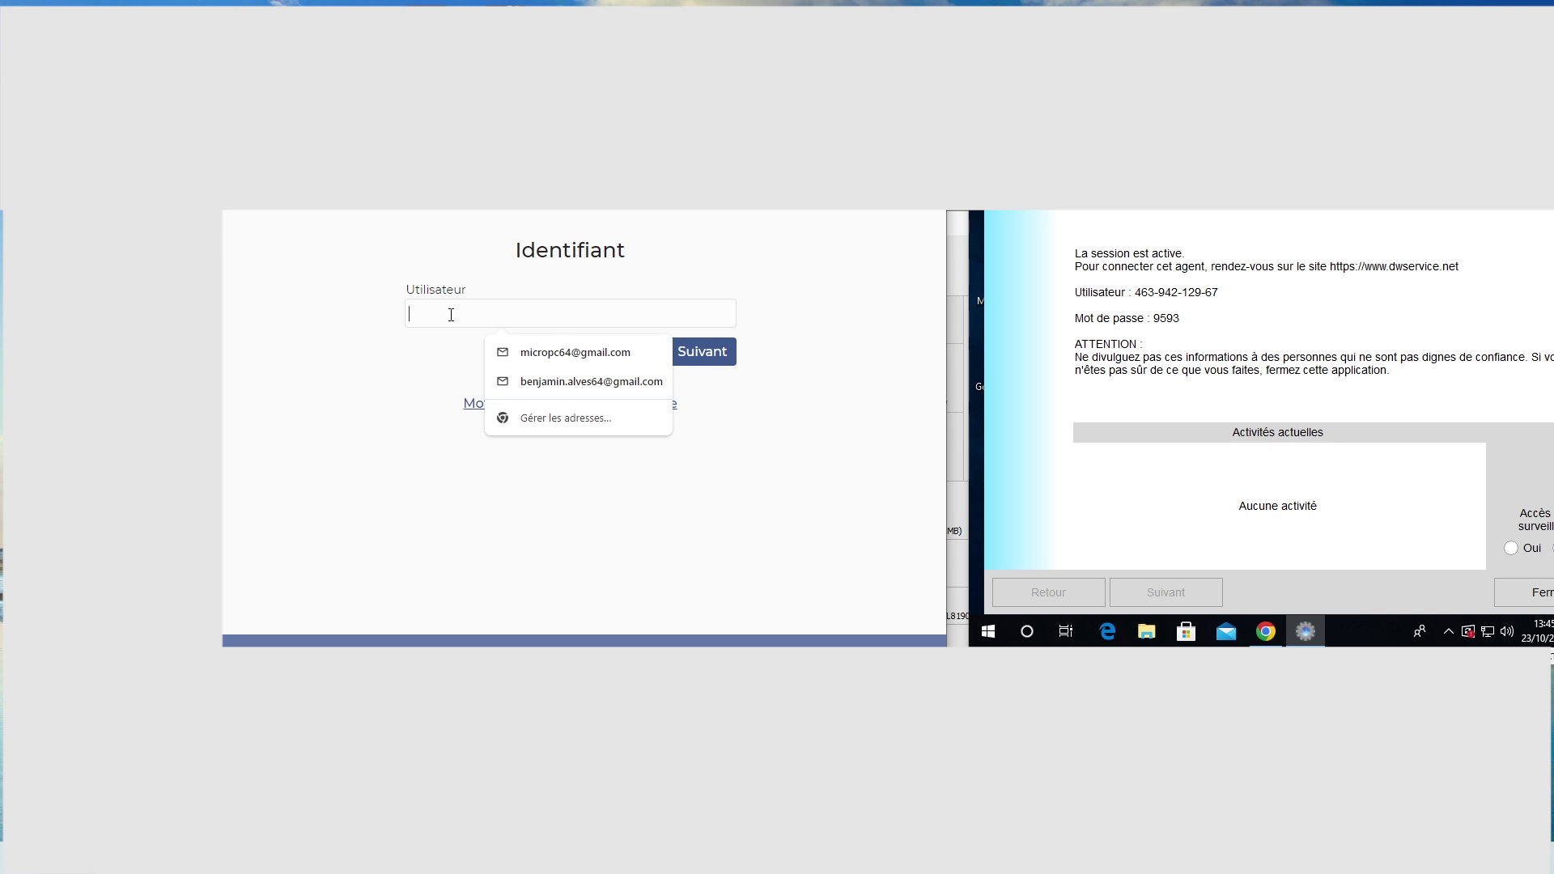
text(46)
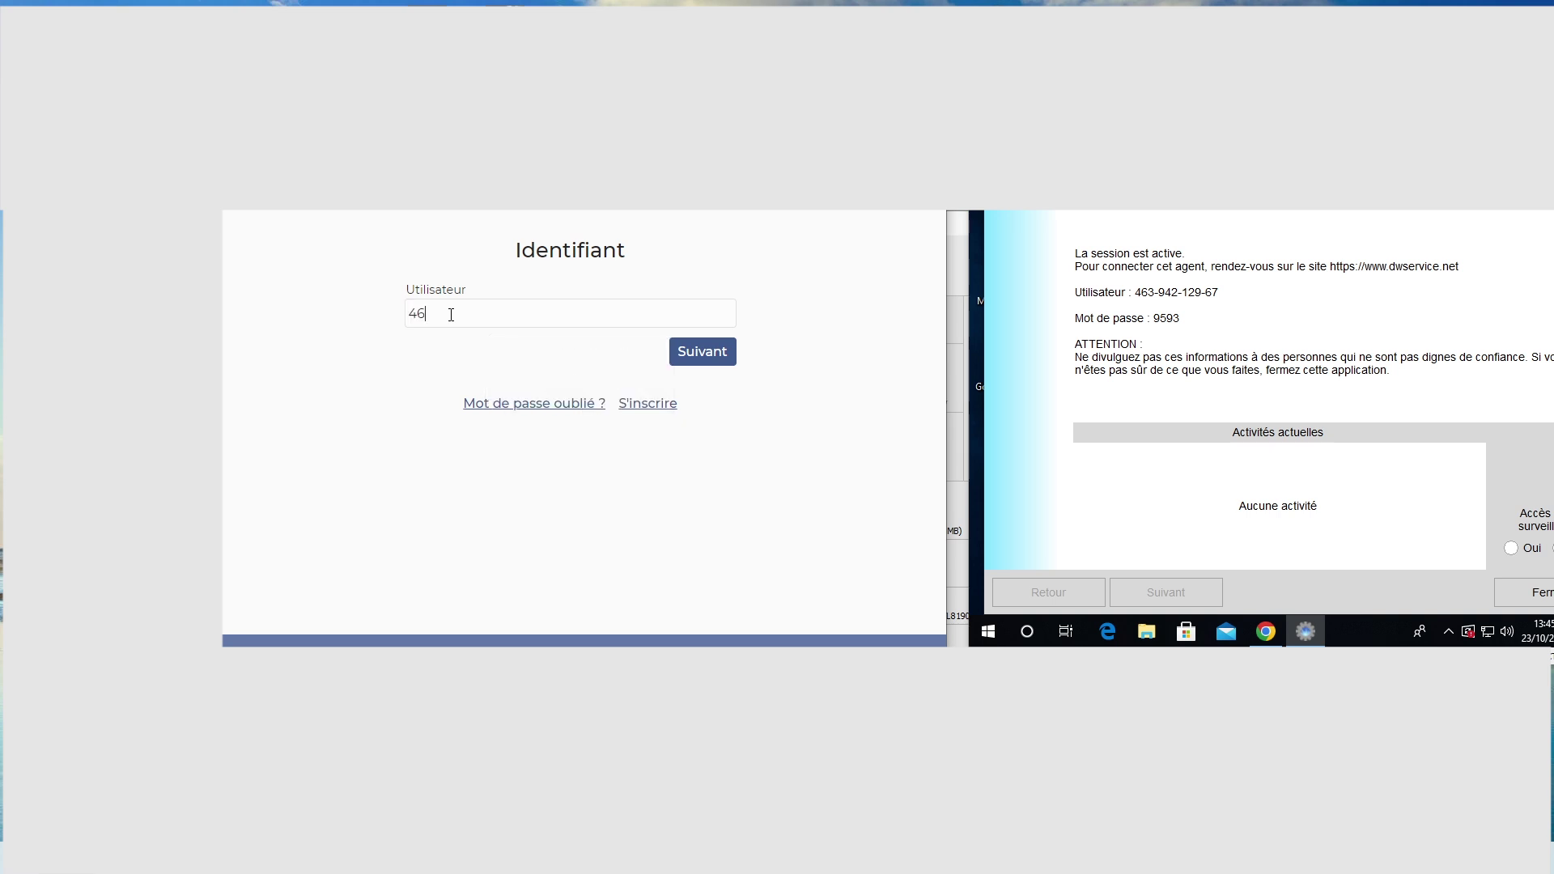
text(3-942-129-67)
click(687, 360)
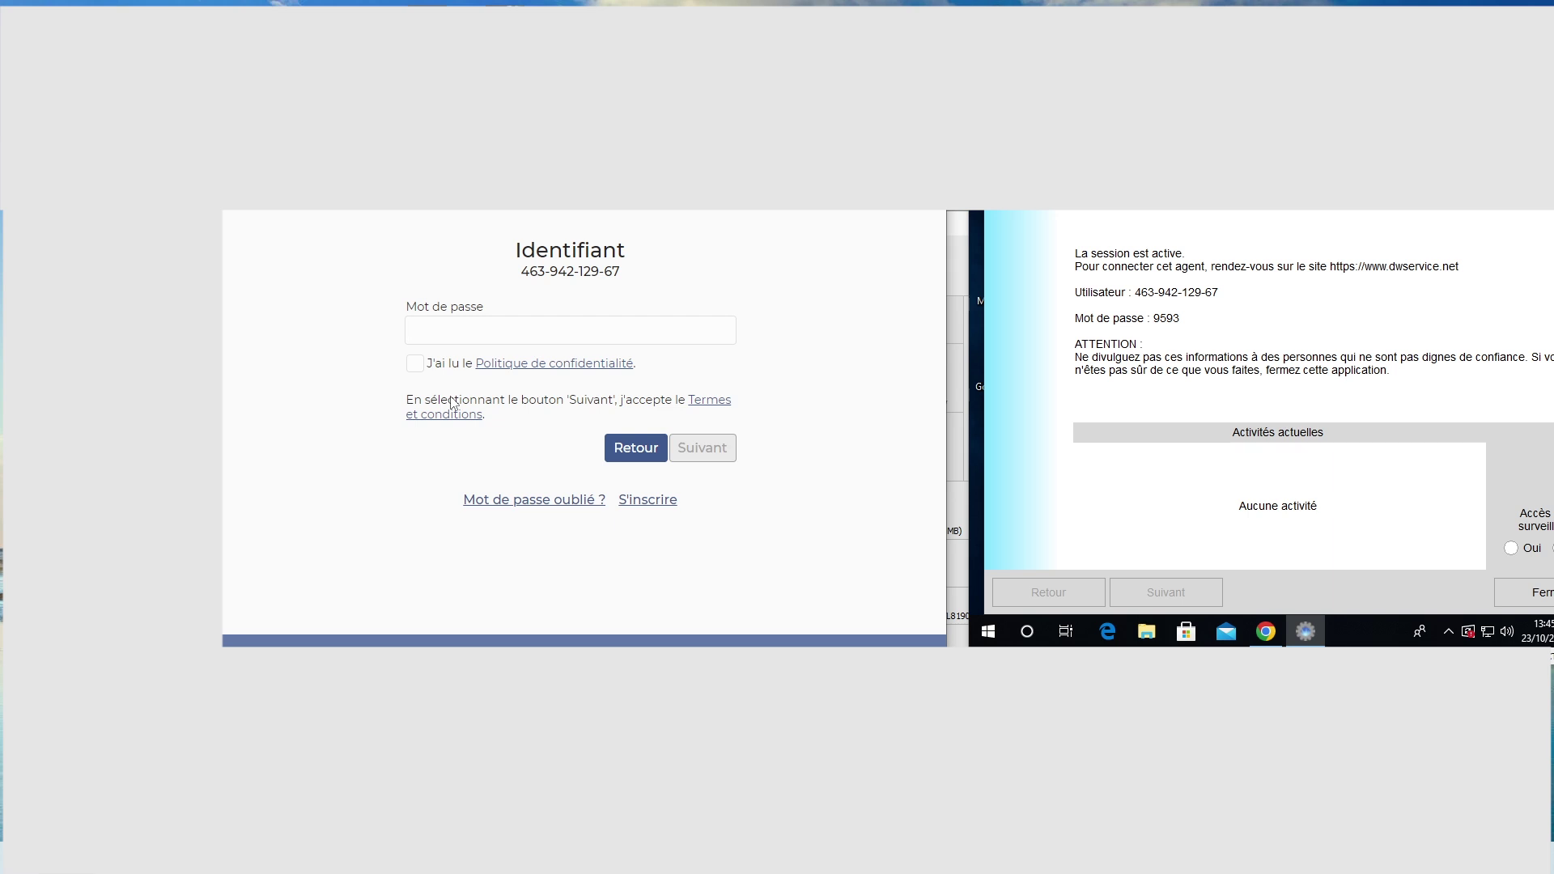
text(9593)
click(421, 368)
click(702, 448)
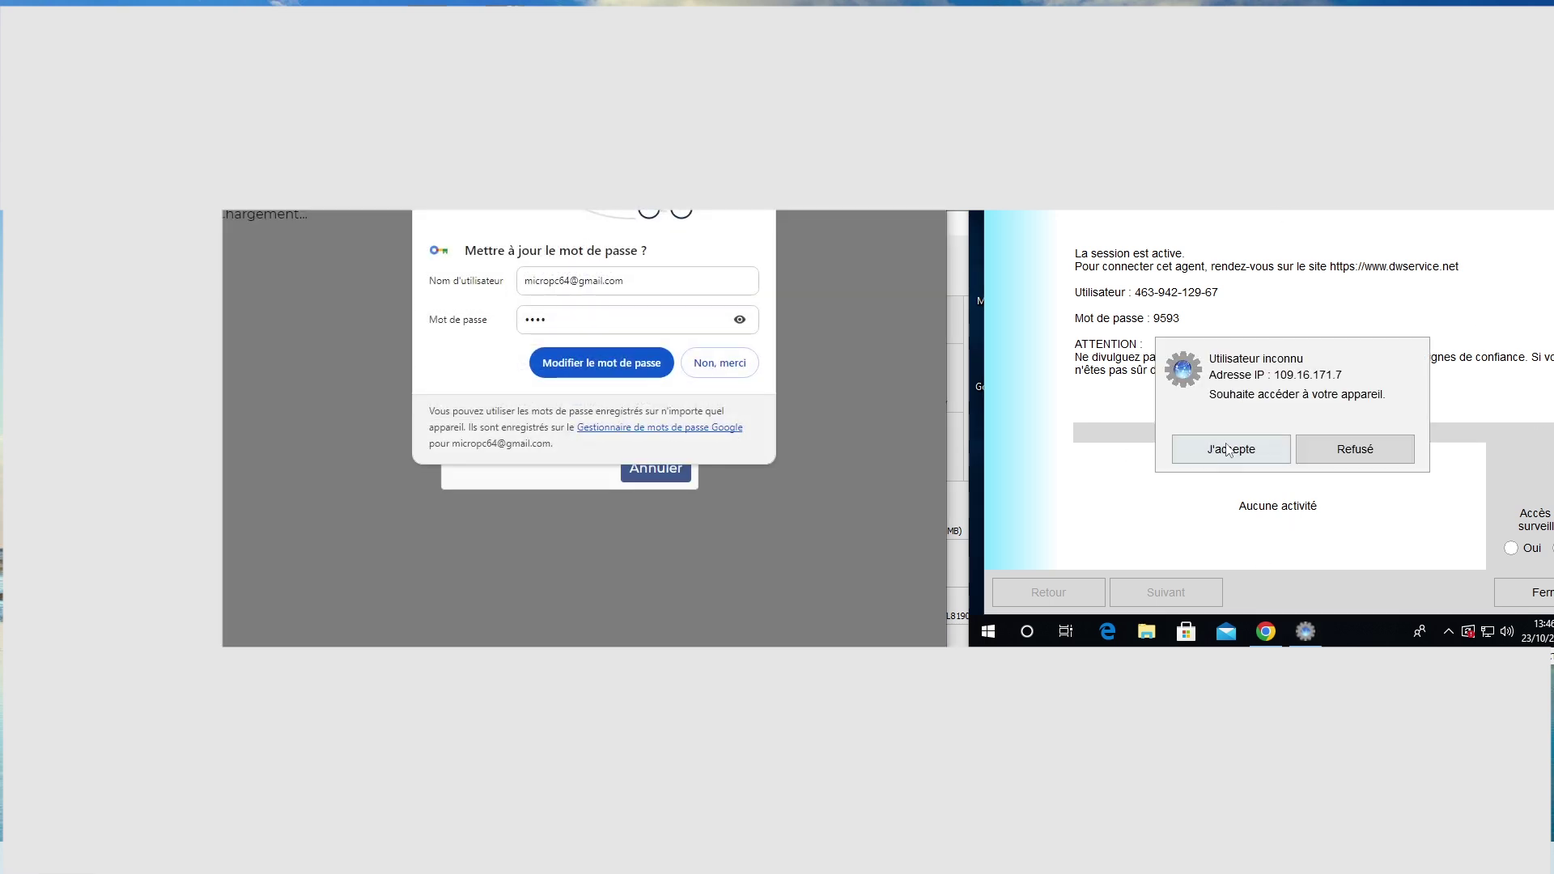
- Accept the remote access in DWAgent, glance at the log, then open the Ressources overview
click(1229, 450)
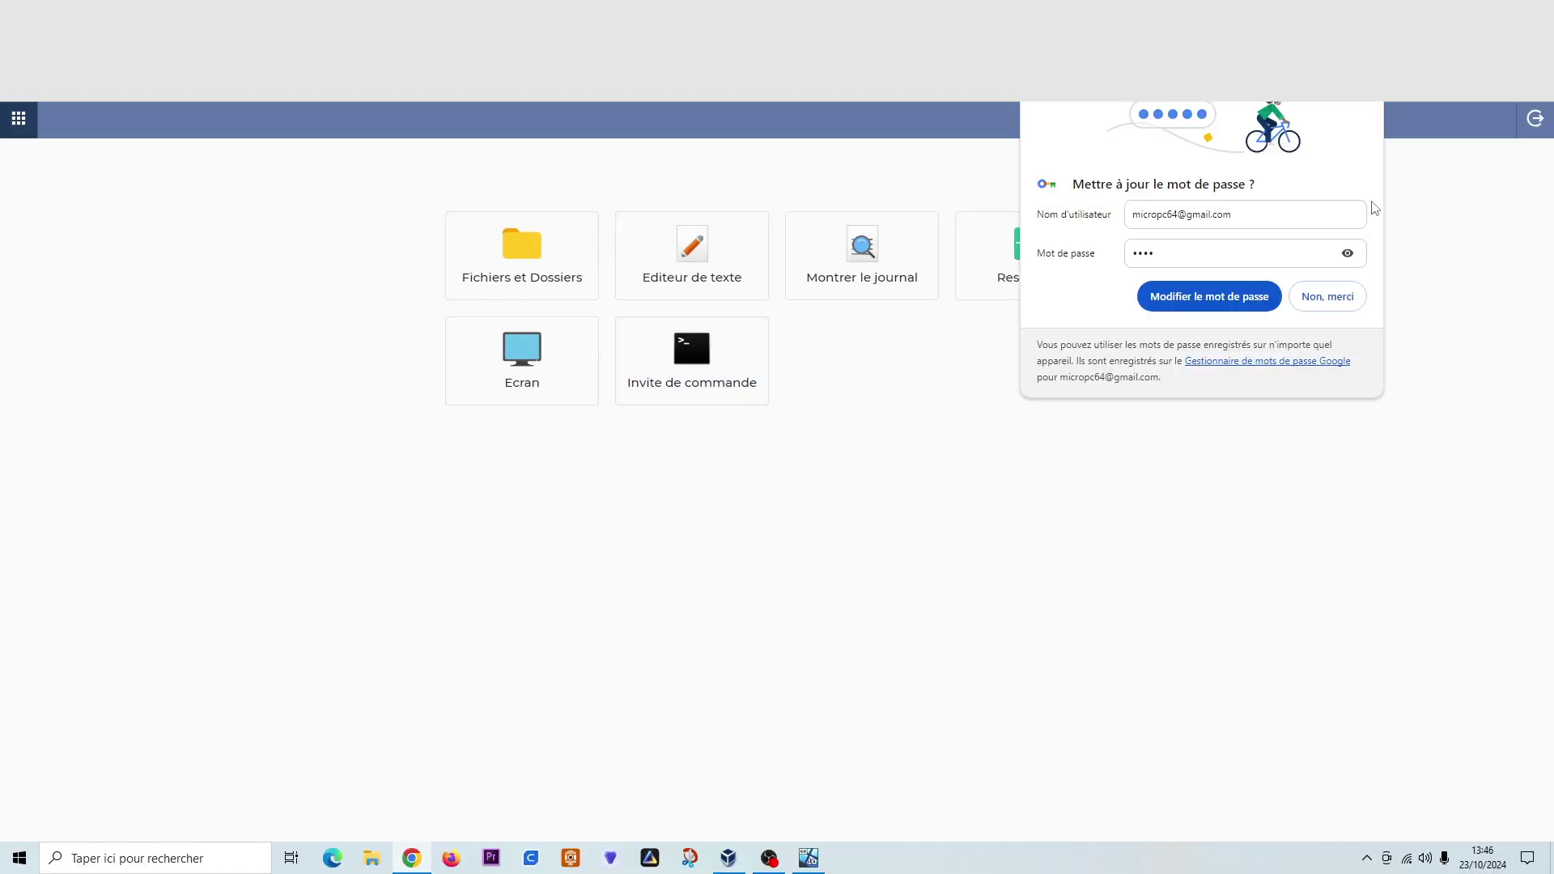
click(1149, 294)
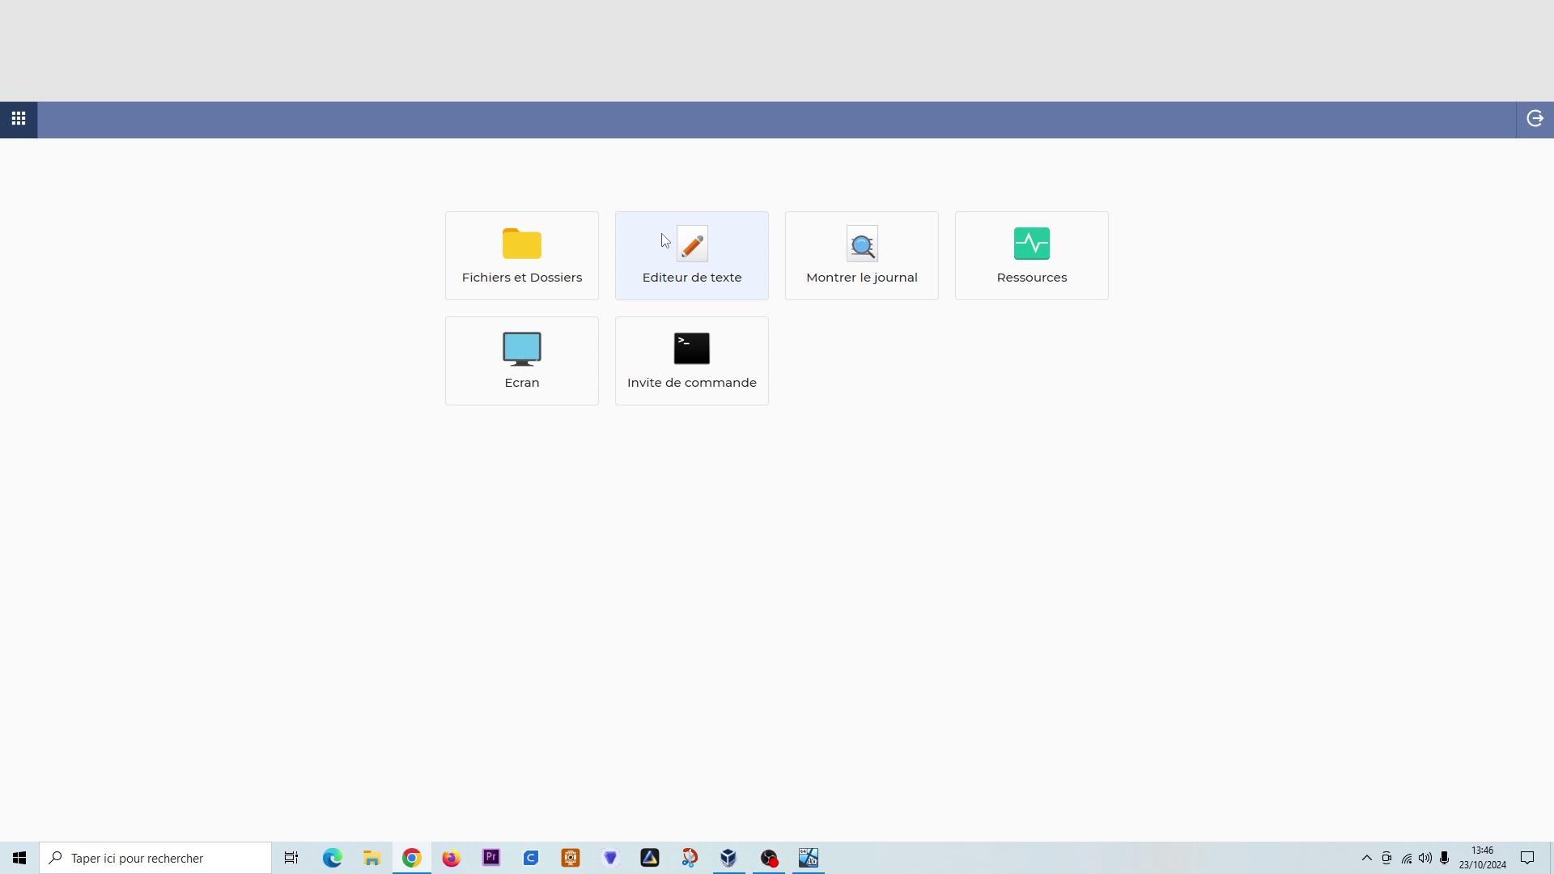
click(860, 256)
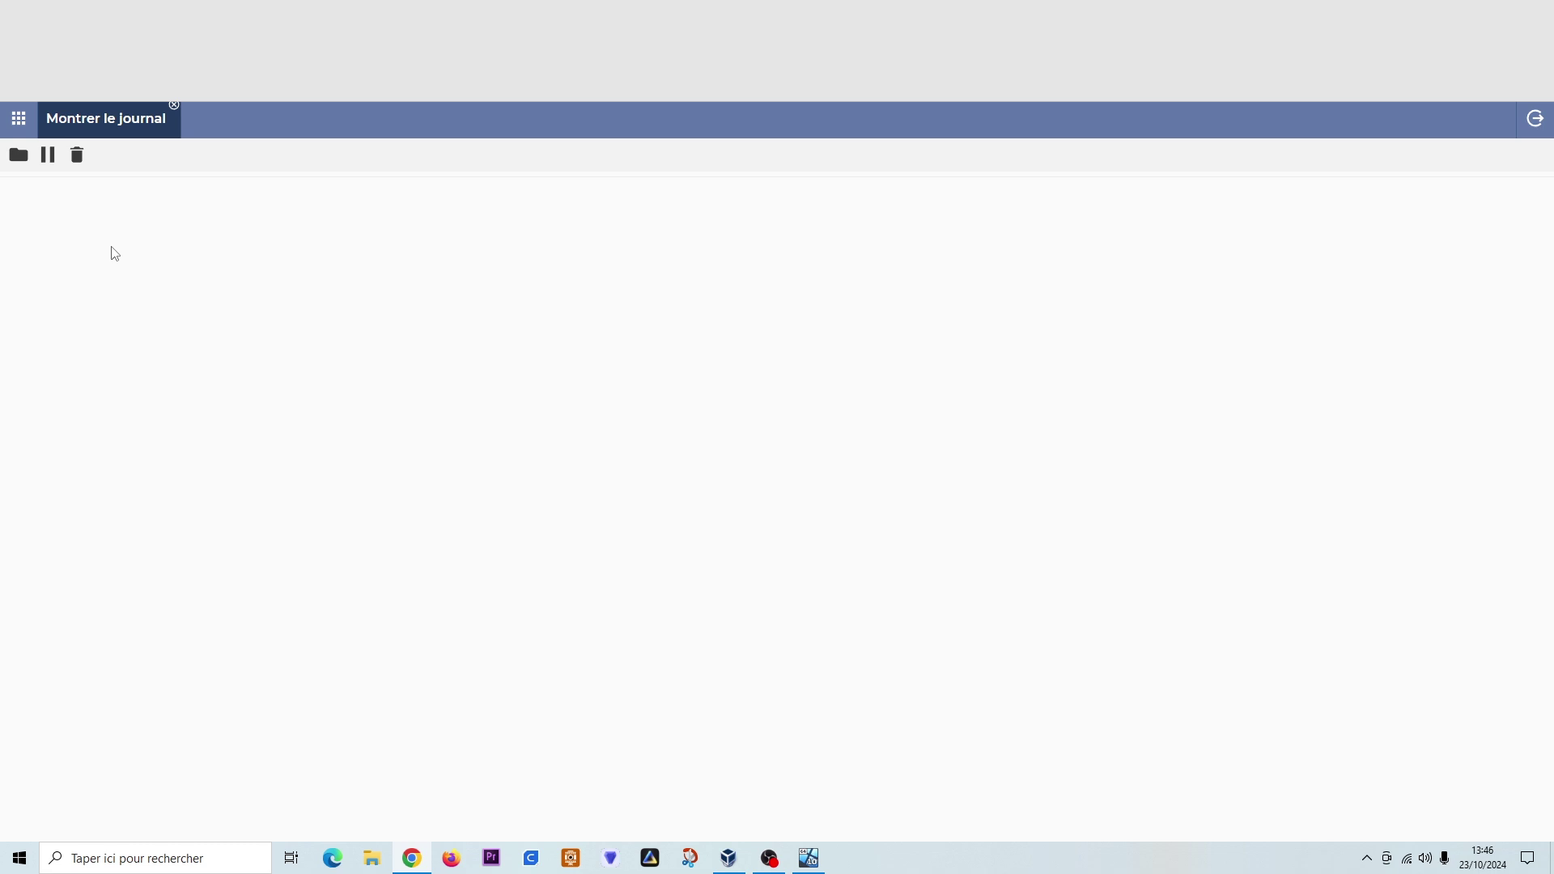
click(174, 106)
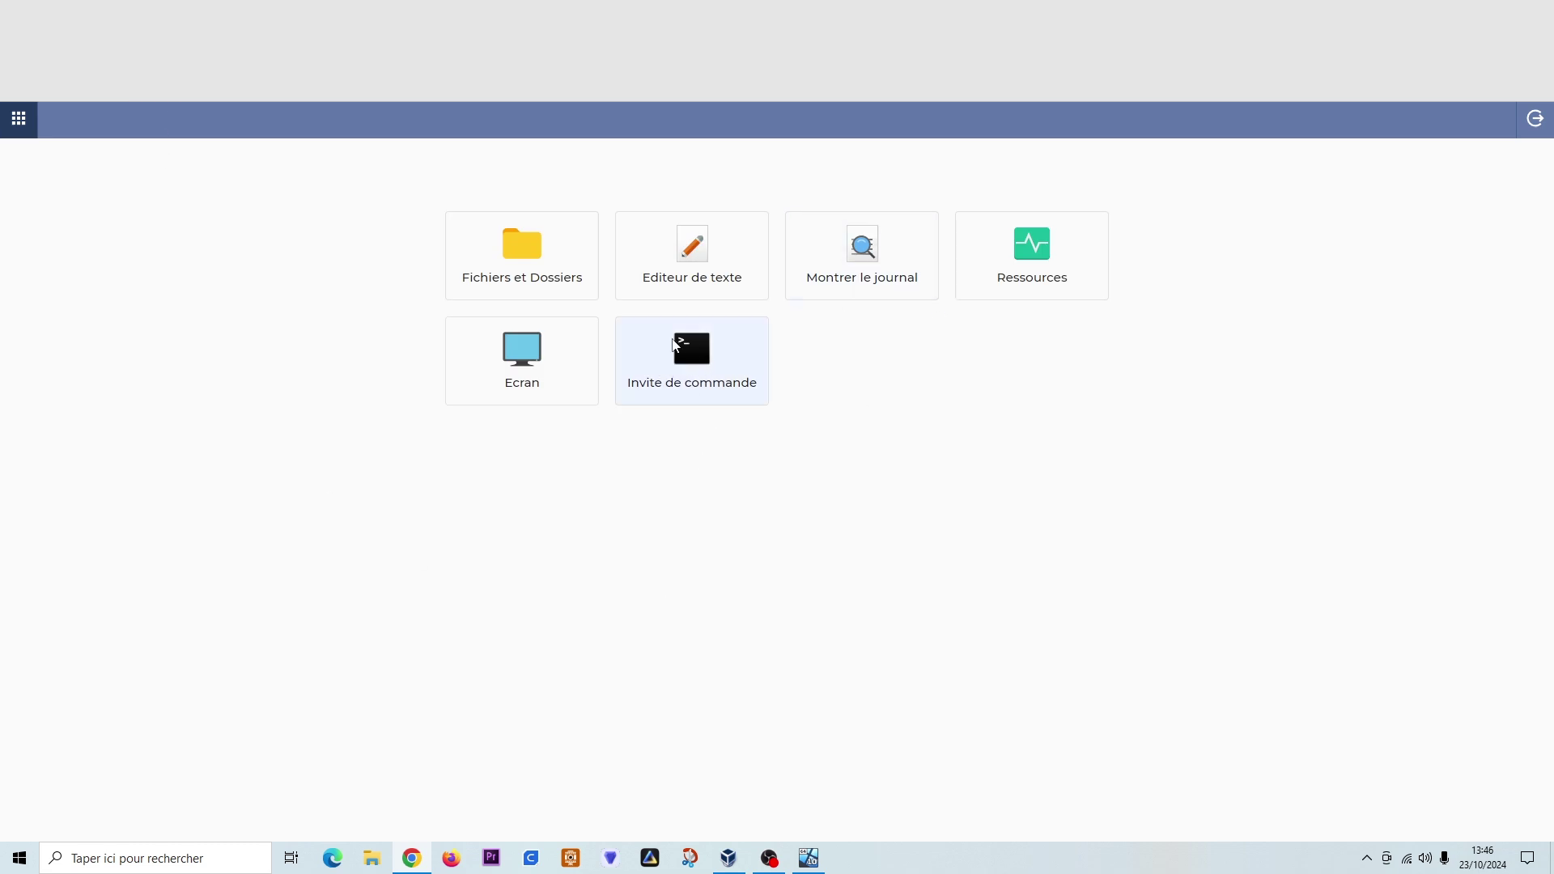
click(1060, 242)
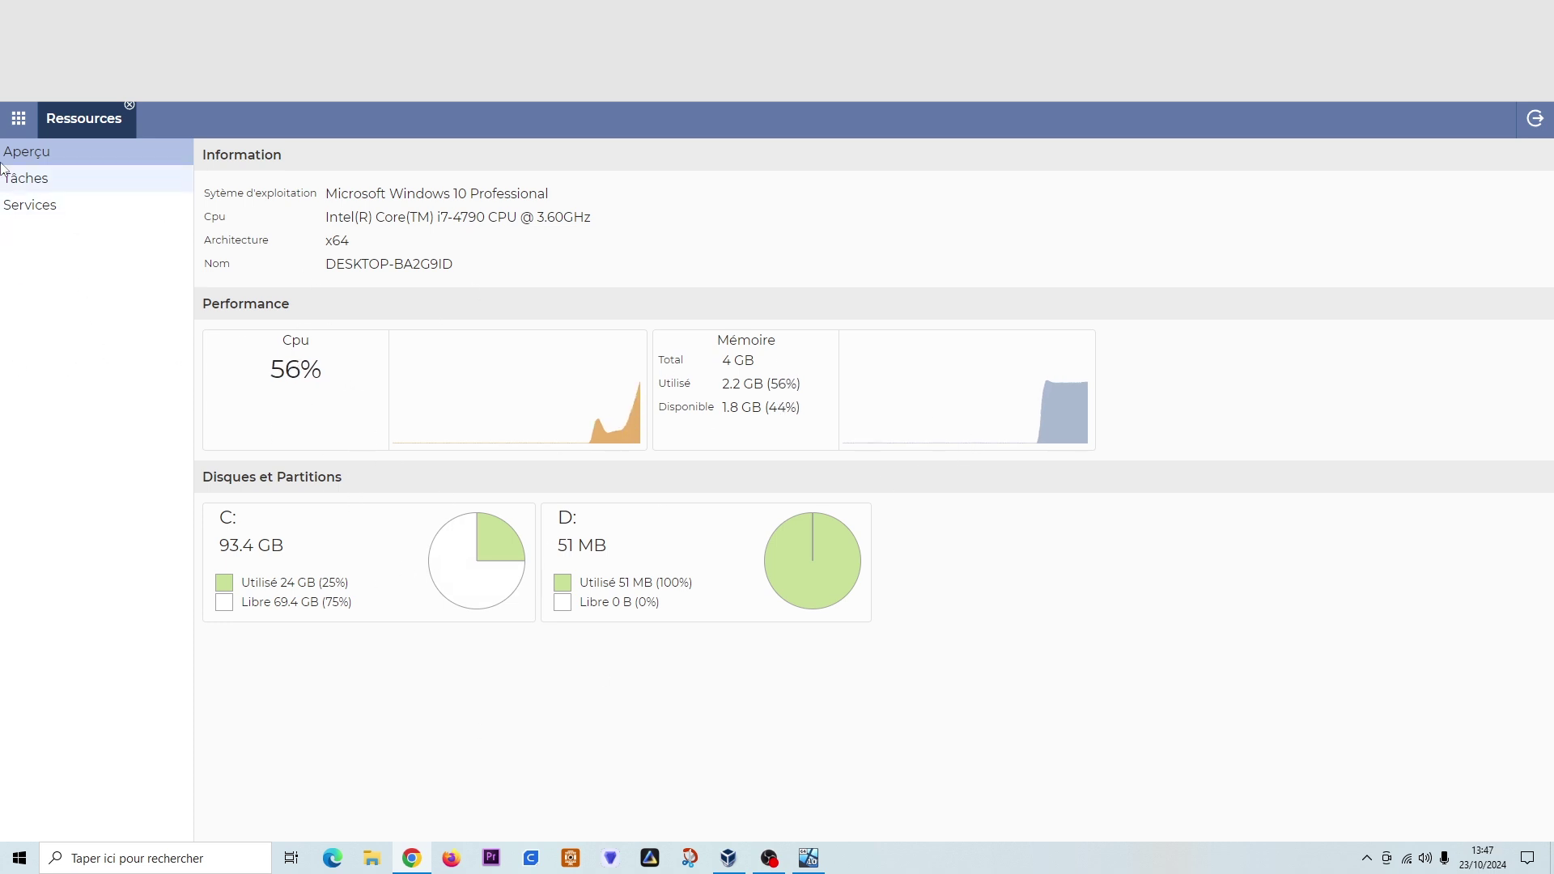
- Browse the remote VM's running process list under Tâches
click(29, 188)
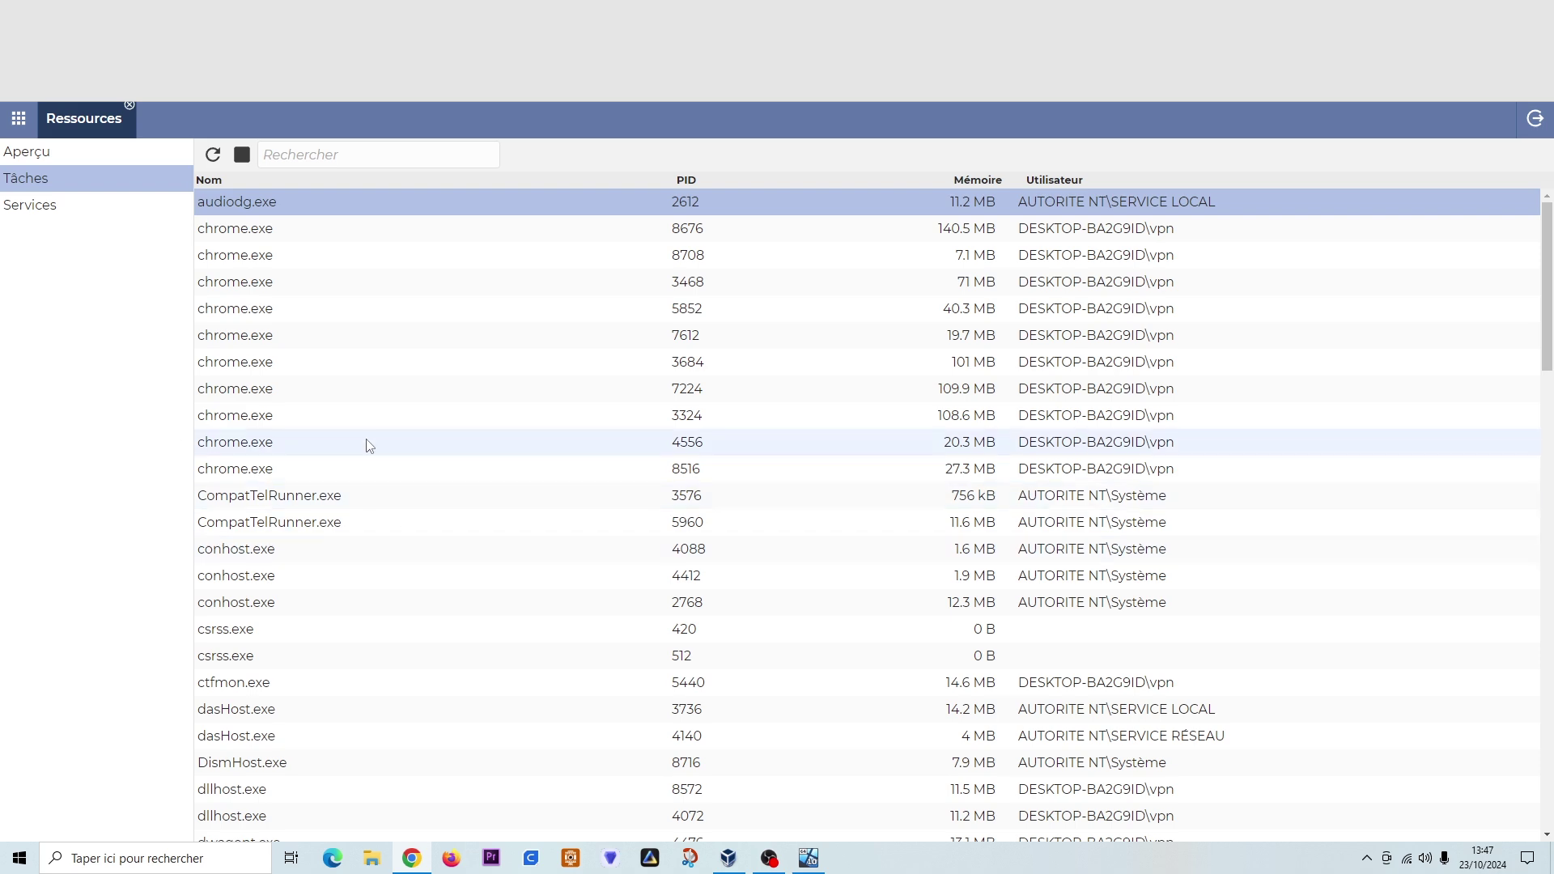
scroll(364, 449, down, 2)
scroll(359, 457, down, 12)
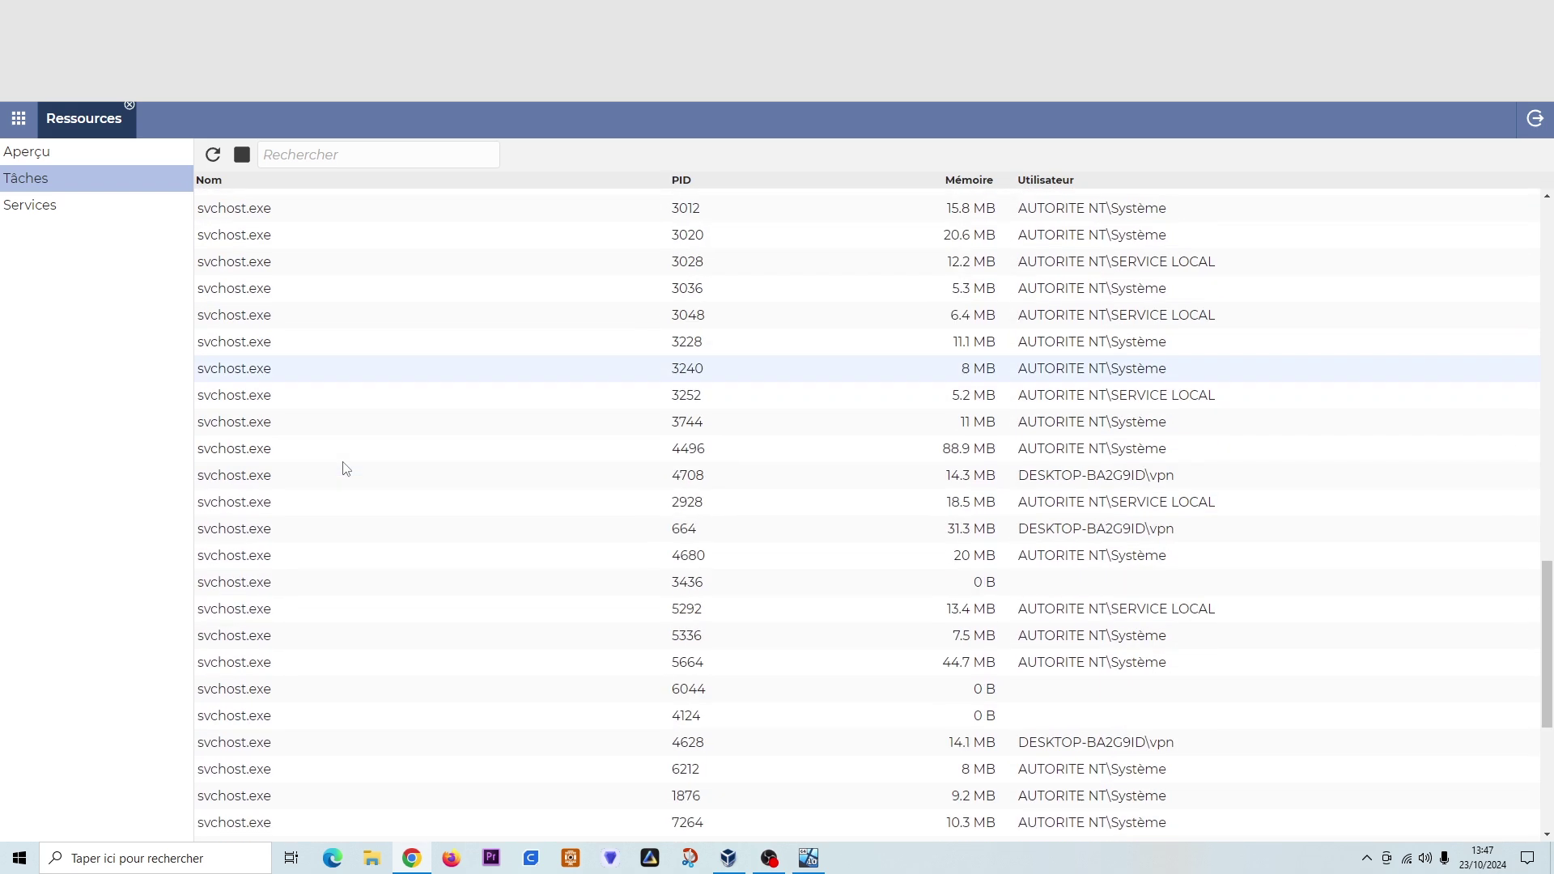
scroll(345, 465, up, 8)
- Browse the Services list, open and dismiss a service's context menu, then close Ressources
click(30, 205)
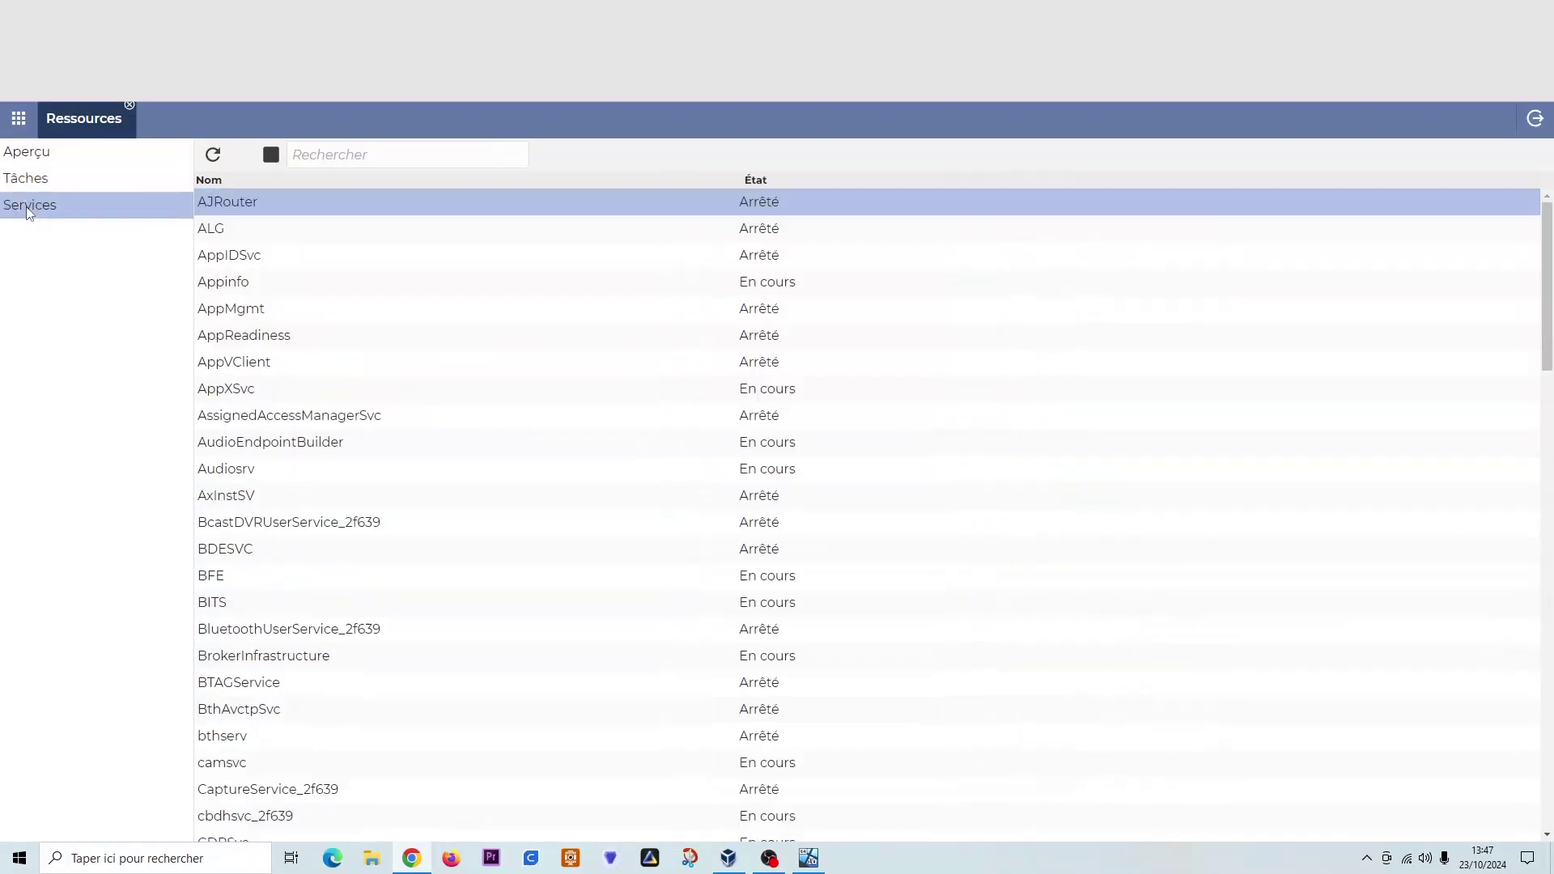
scroll(282, 403, down, 20)
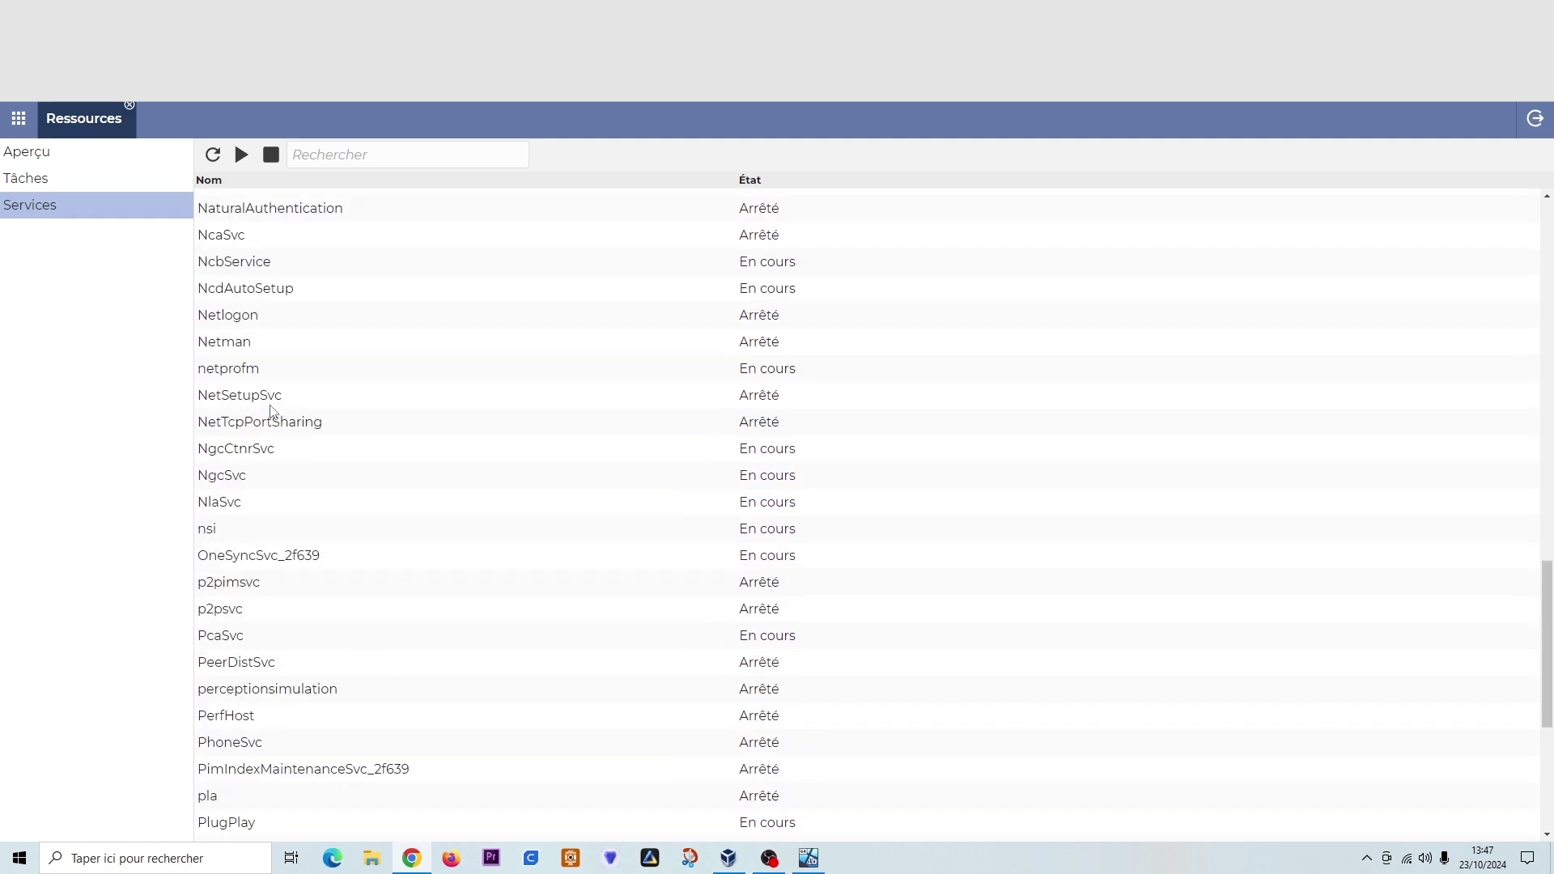
scroll(273, 413, down, 5)
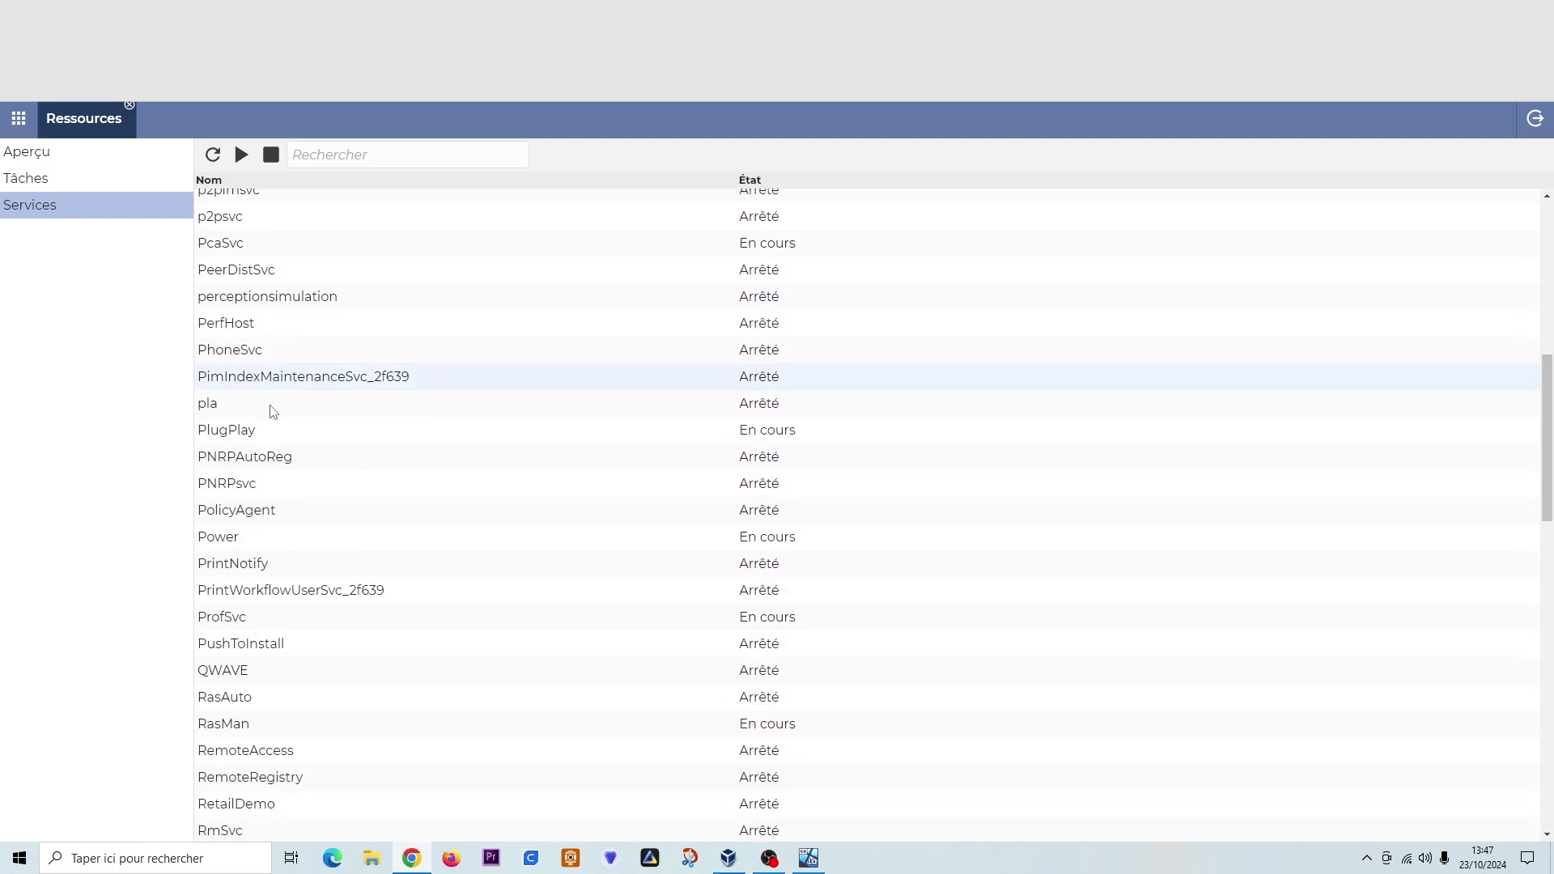
right_click(232, 378)
click(223, 374)
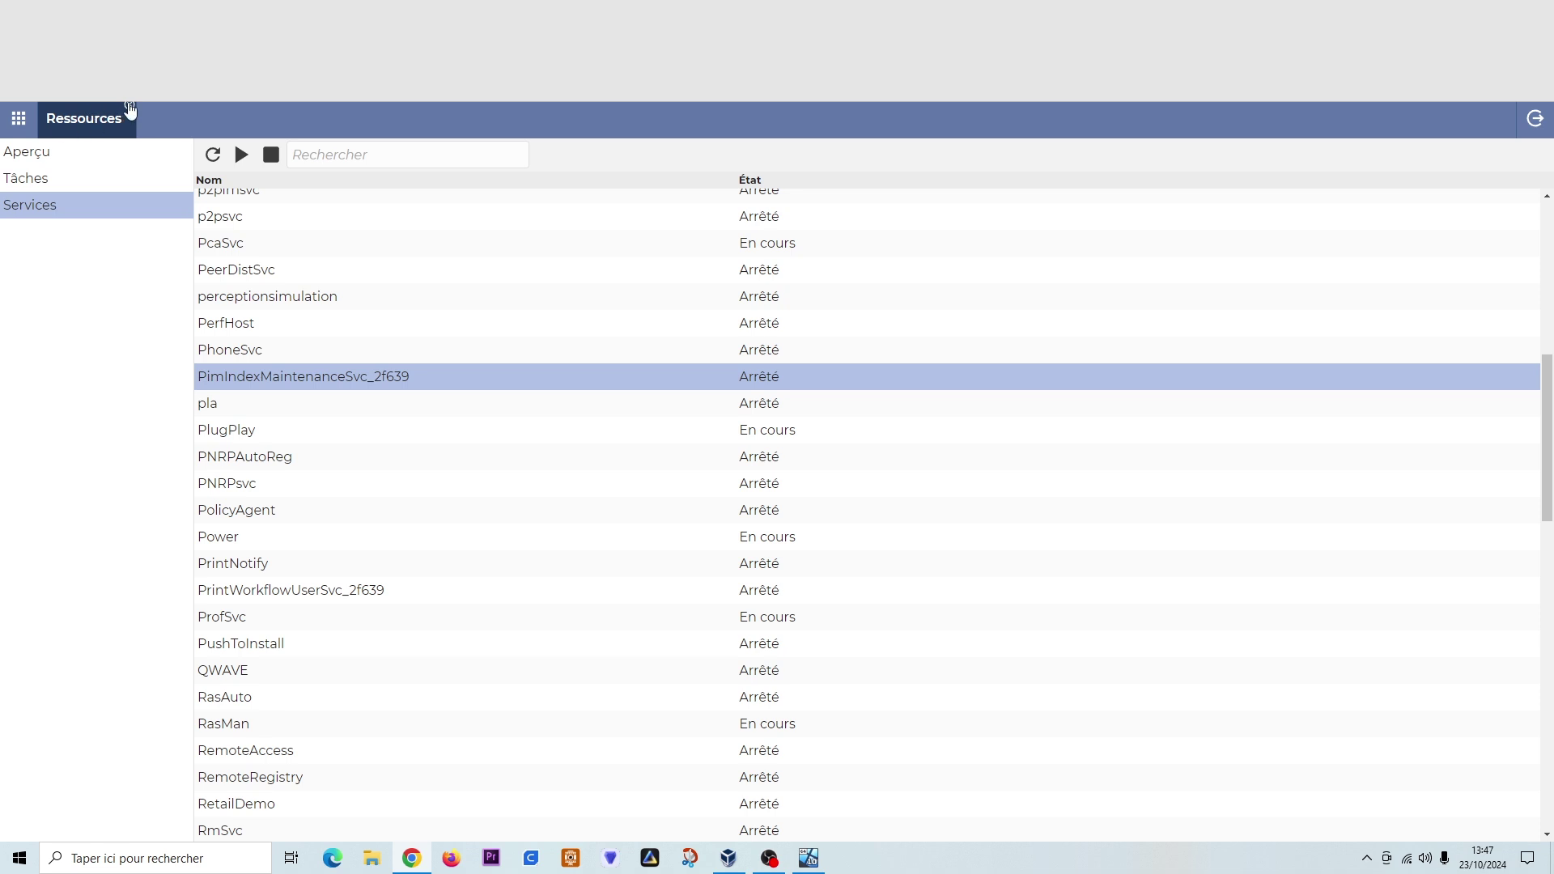
click(129, 108)
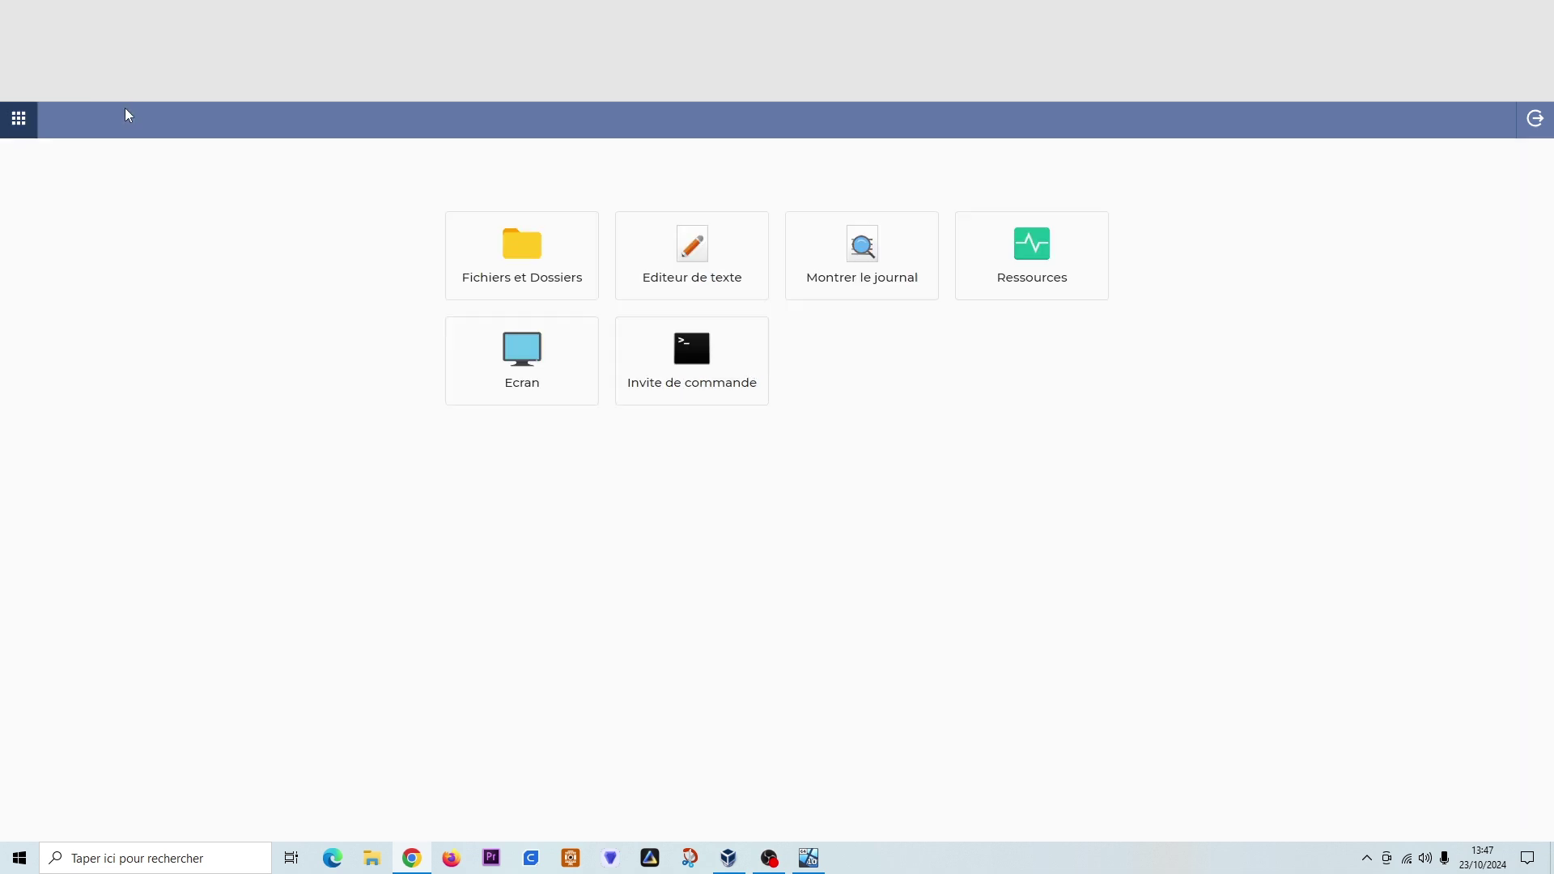
- Open the Ecran live view, keep it fitted, and minimize DWAgent on the remote desktop
click(516, 360)
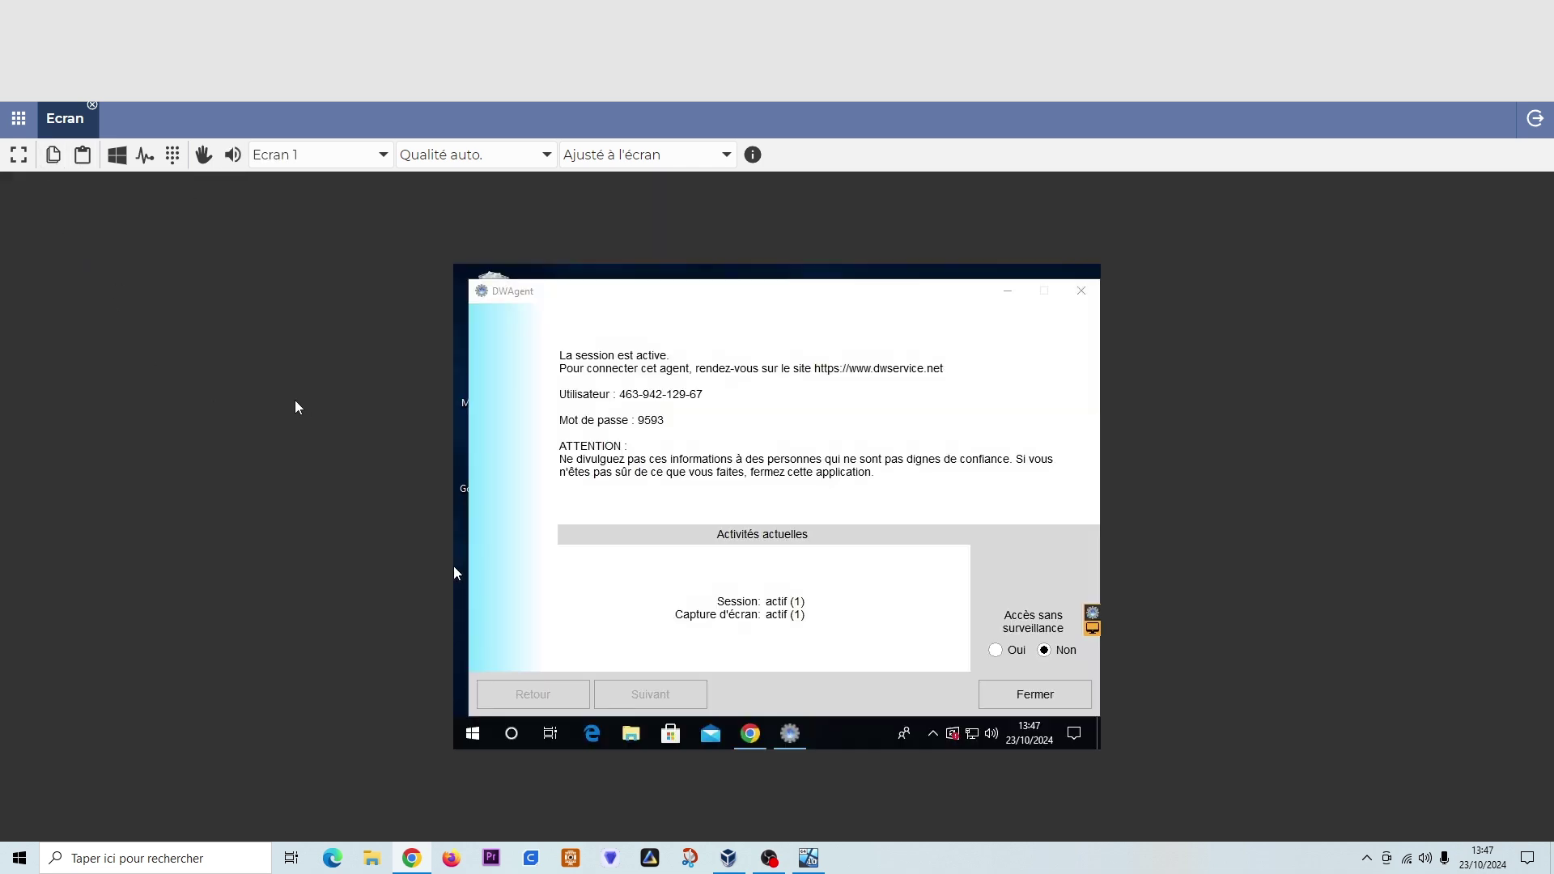
click(727, 156)
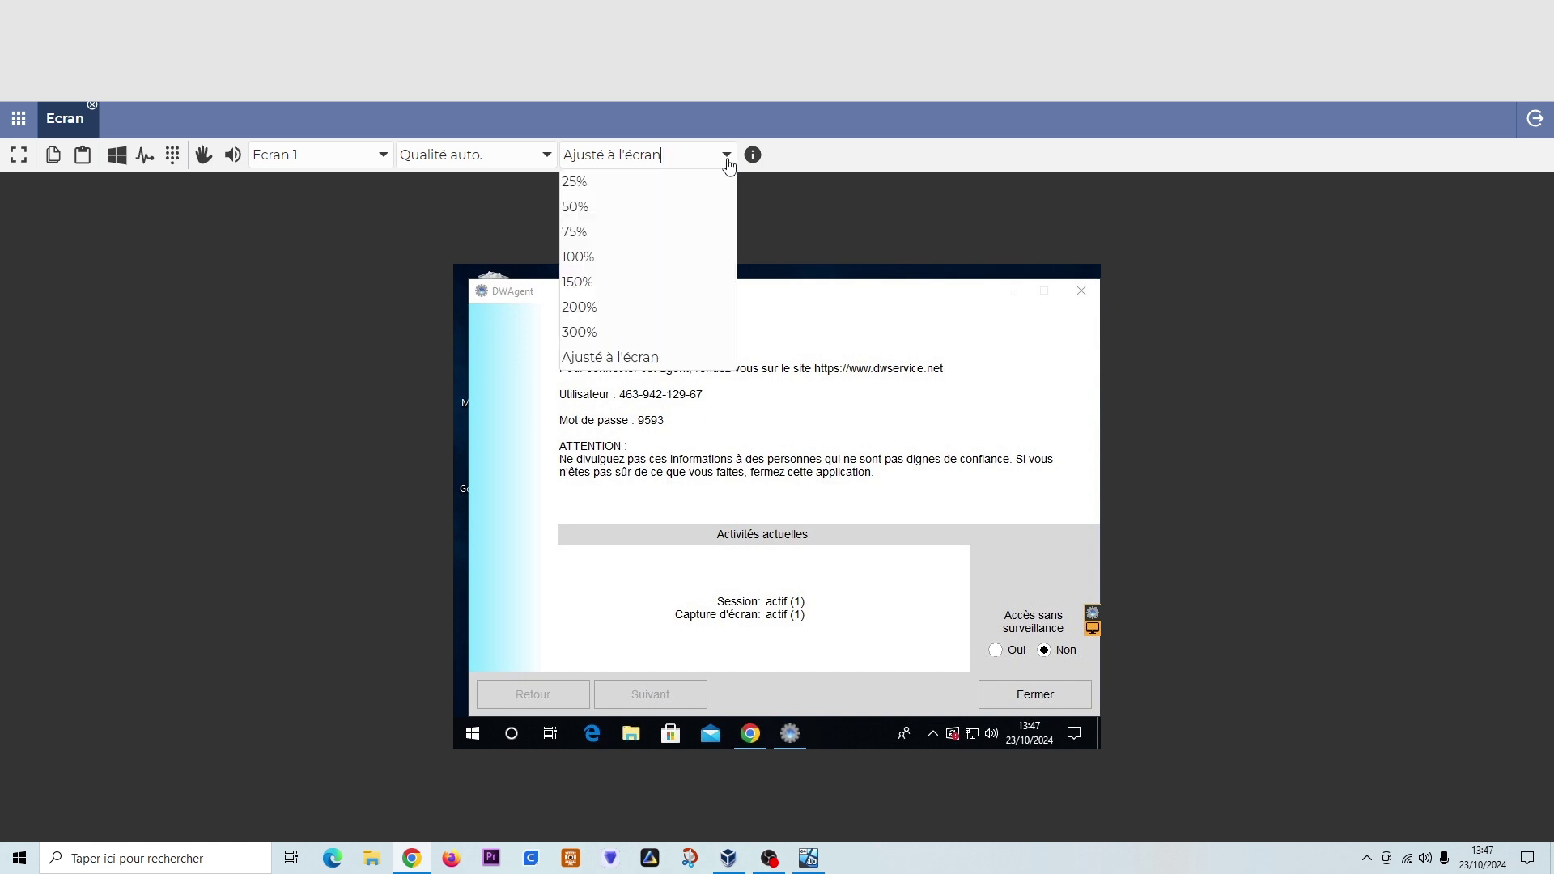
click(617, 357)
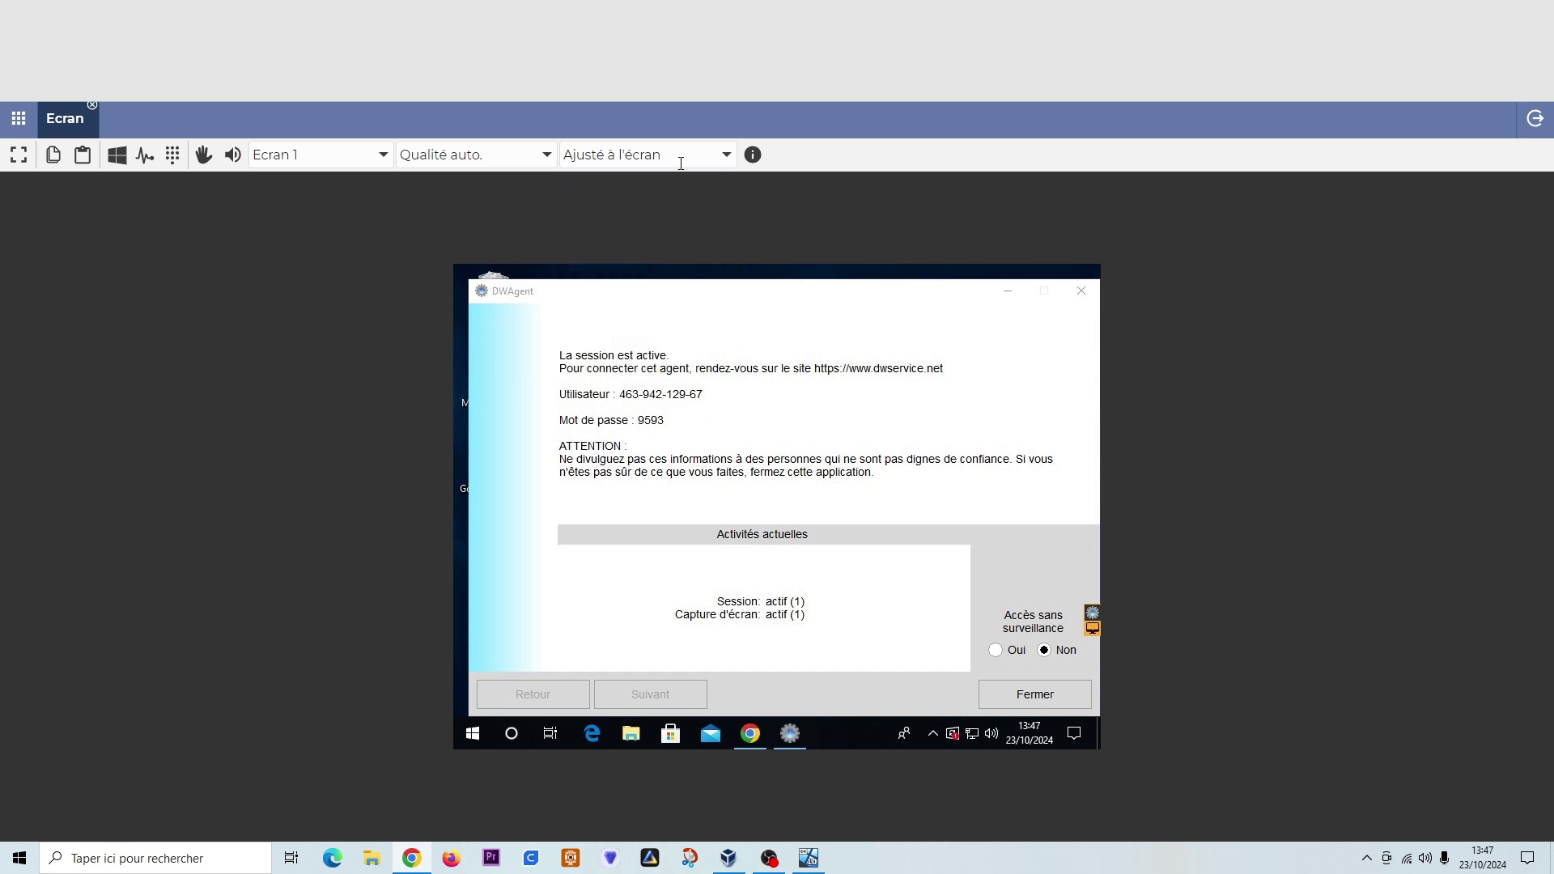
click(1008, 294)
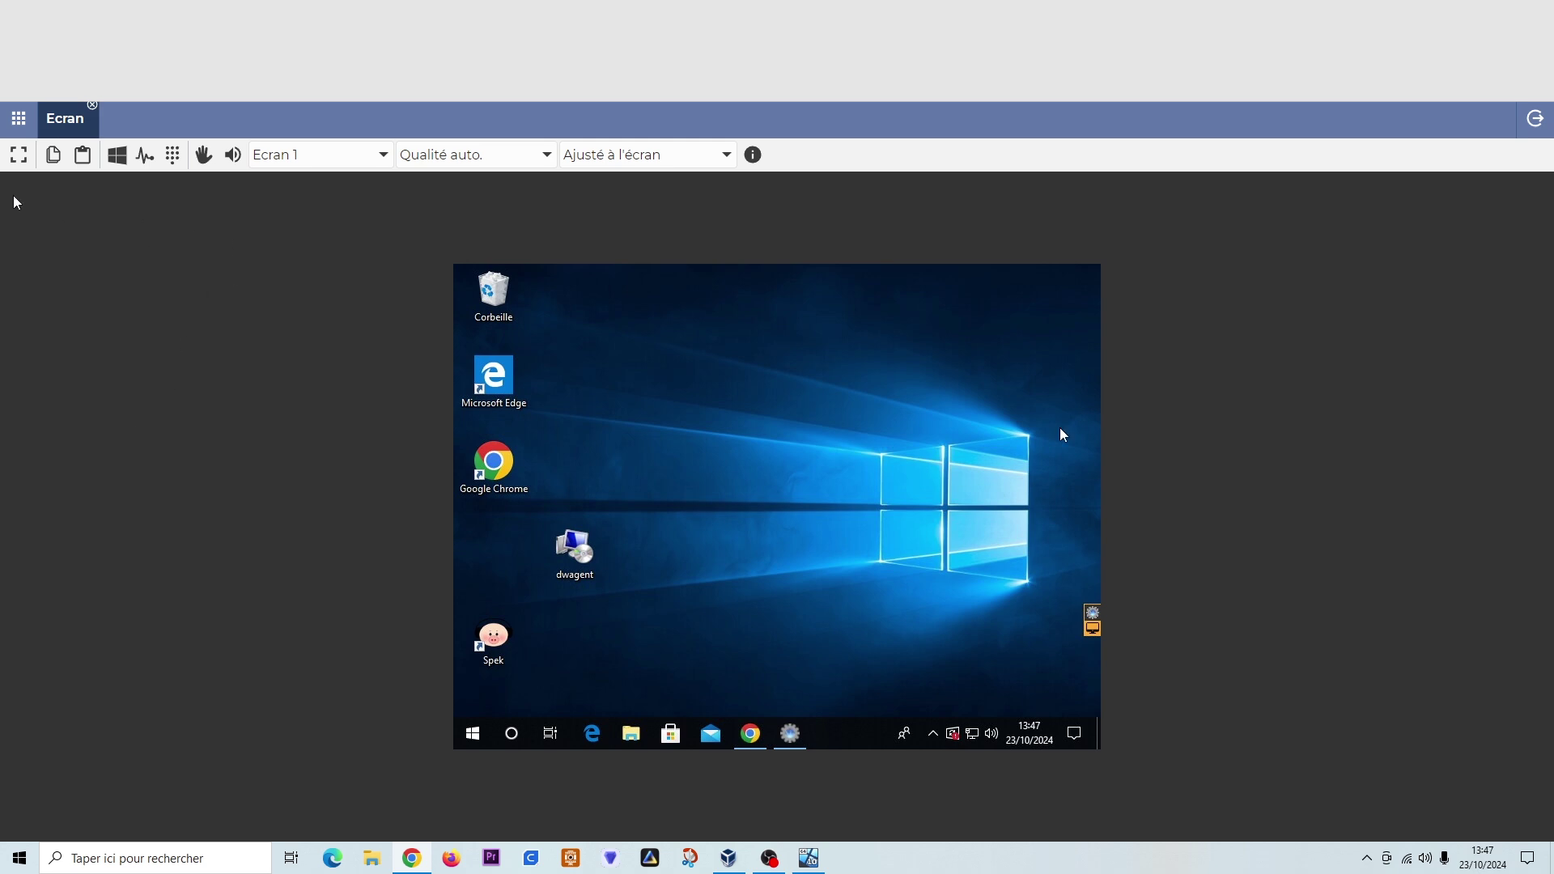
- Toggle the remote view full screen and back, then check the Ecran 1 and Qualité options
click(19, 155)
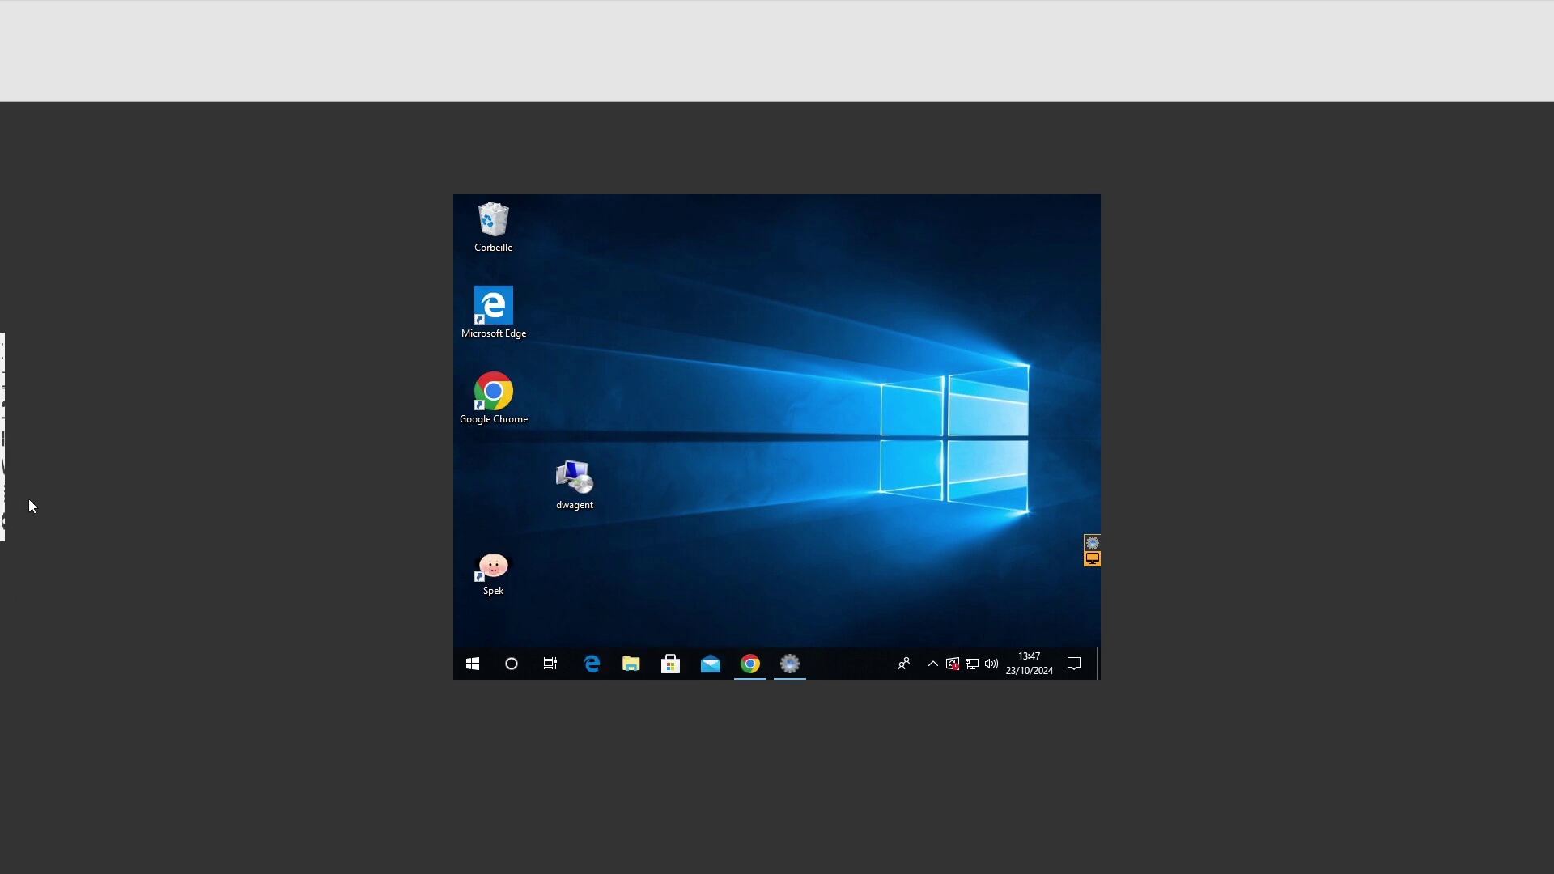
click(26, 358)
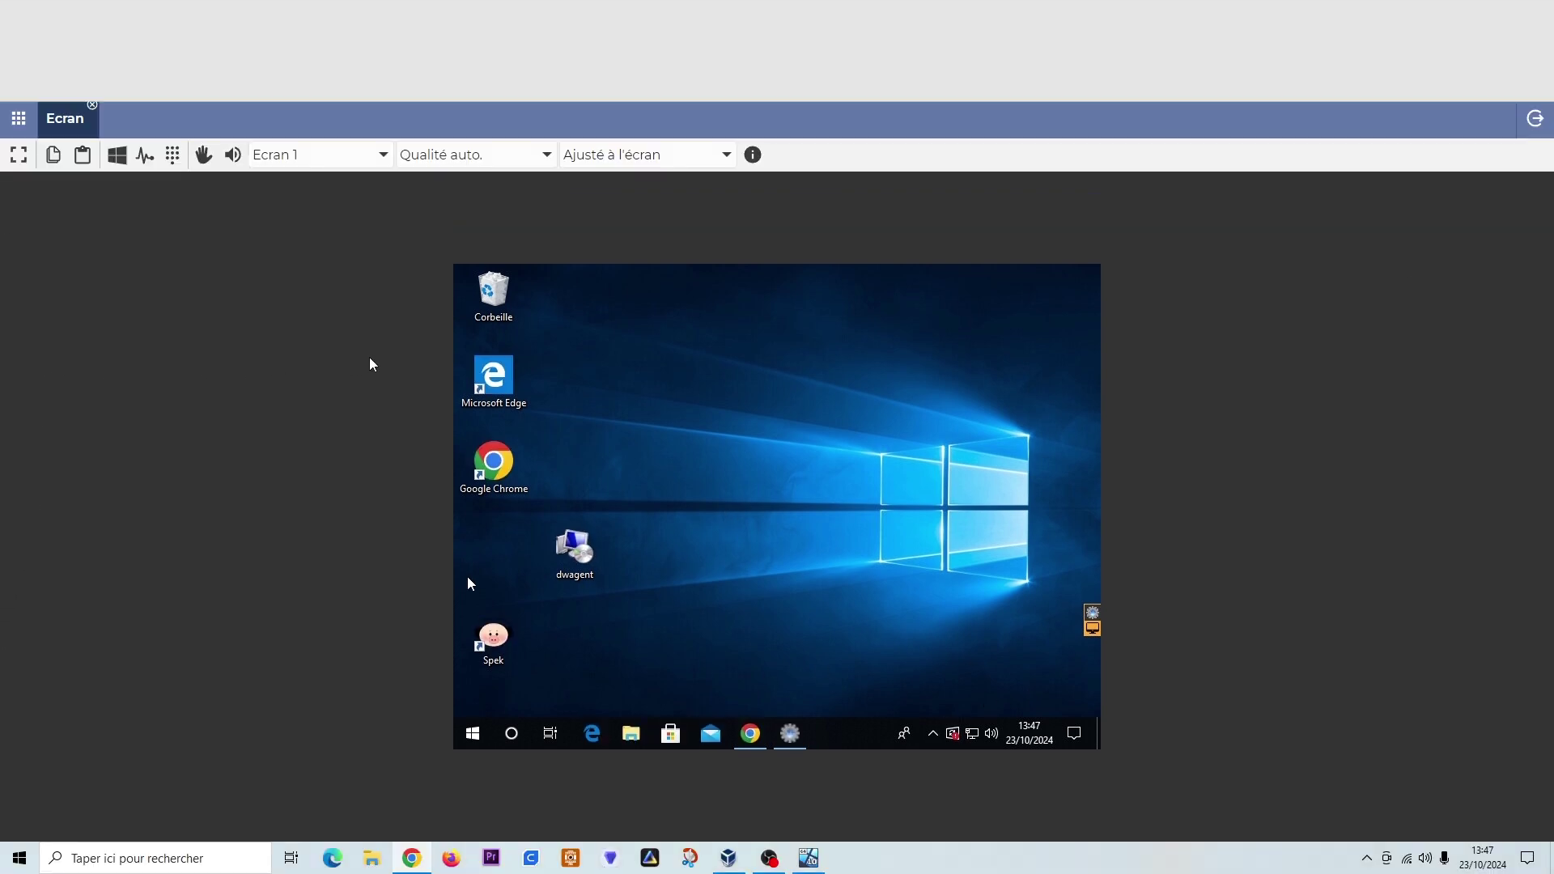
click(379, 158)
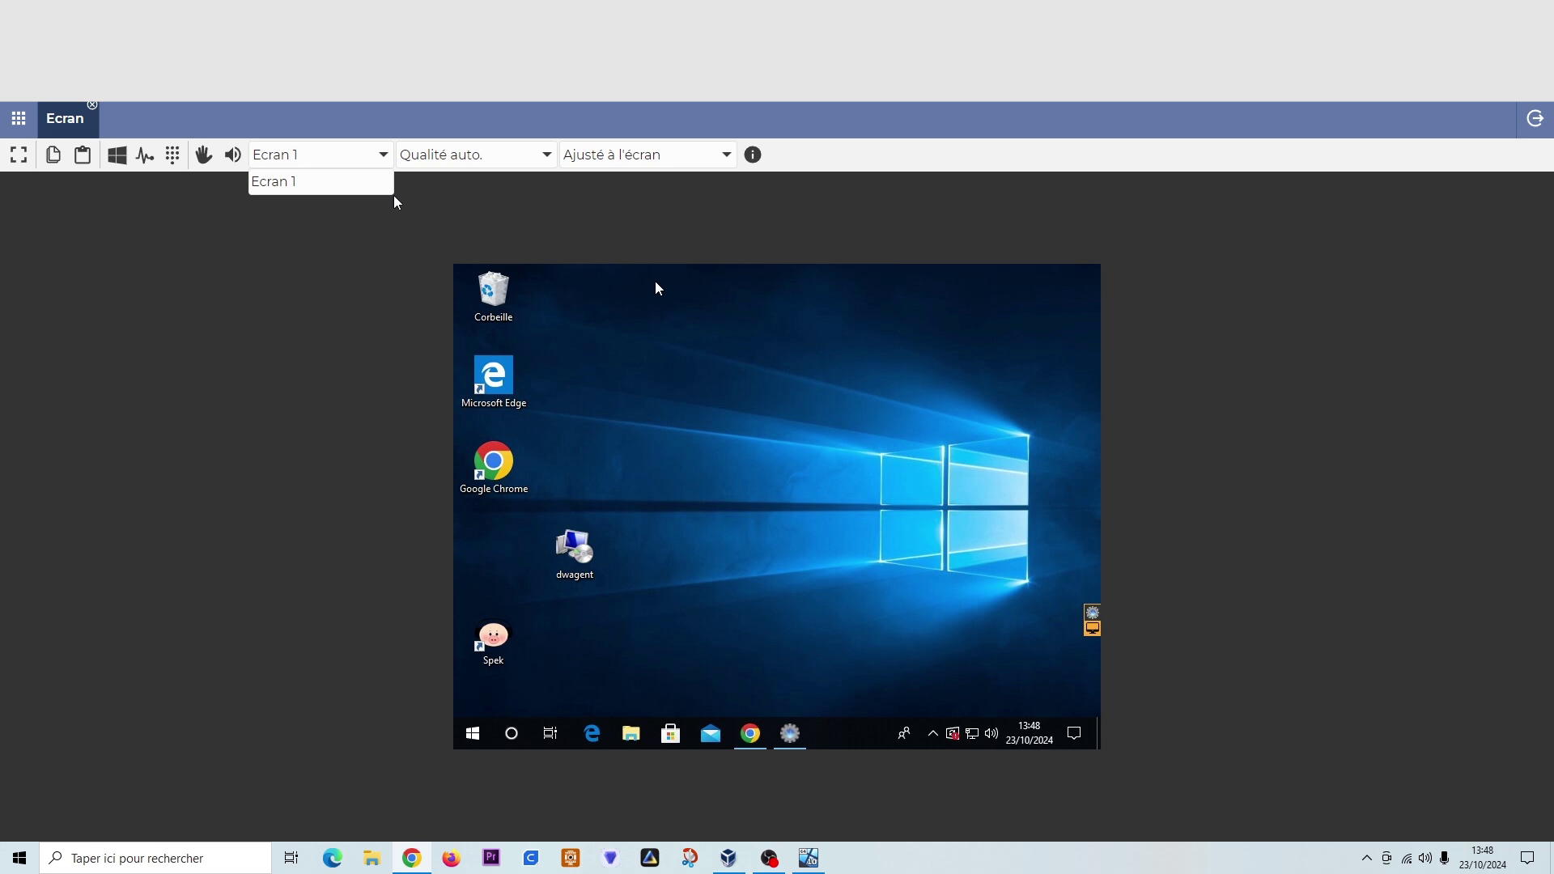
click(548, 156)
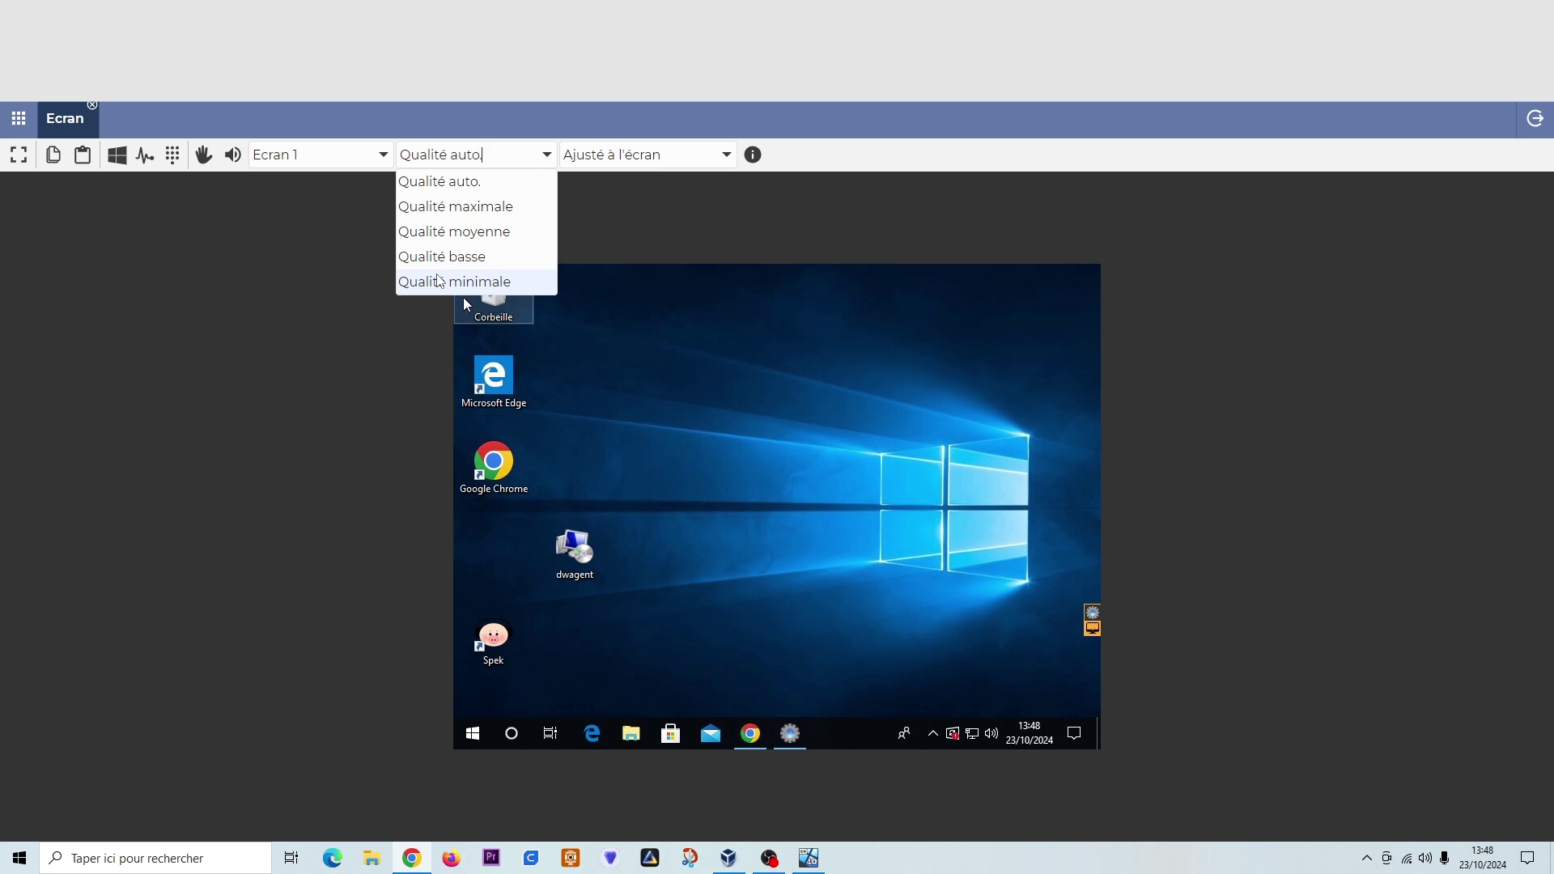
click(726, 155)
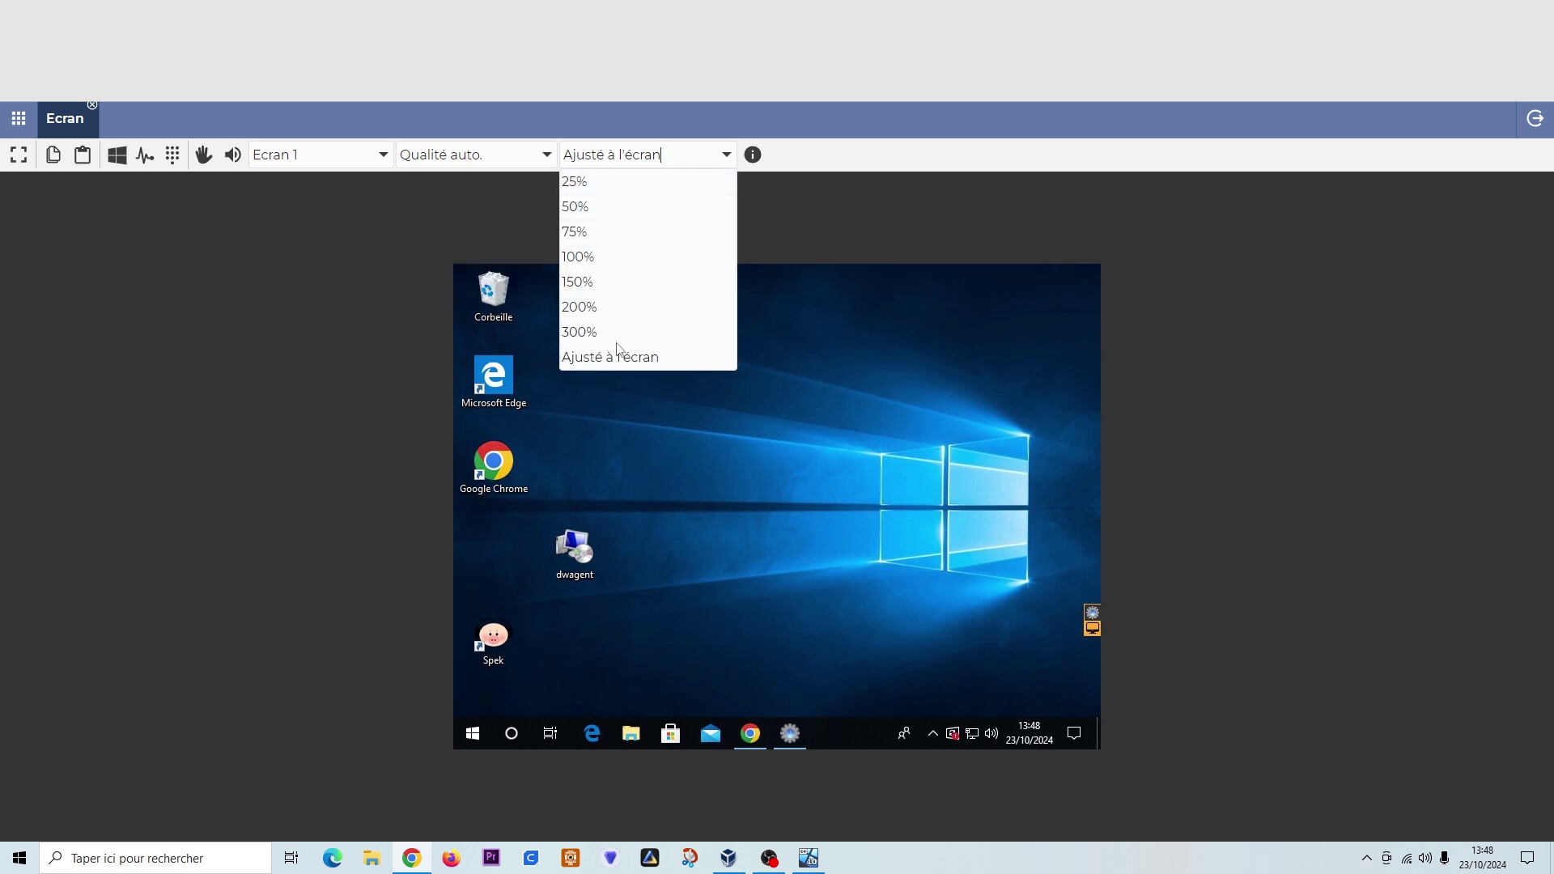
click(602, 306)
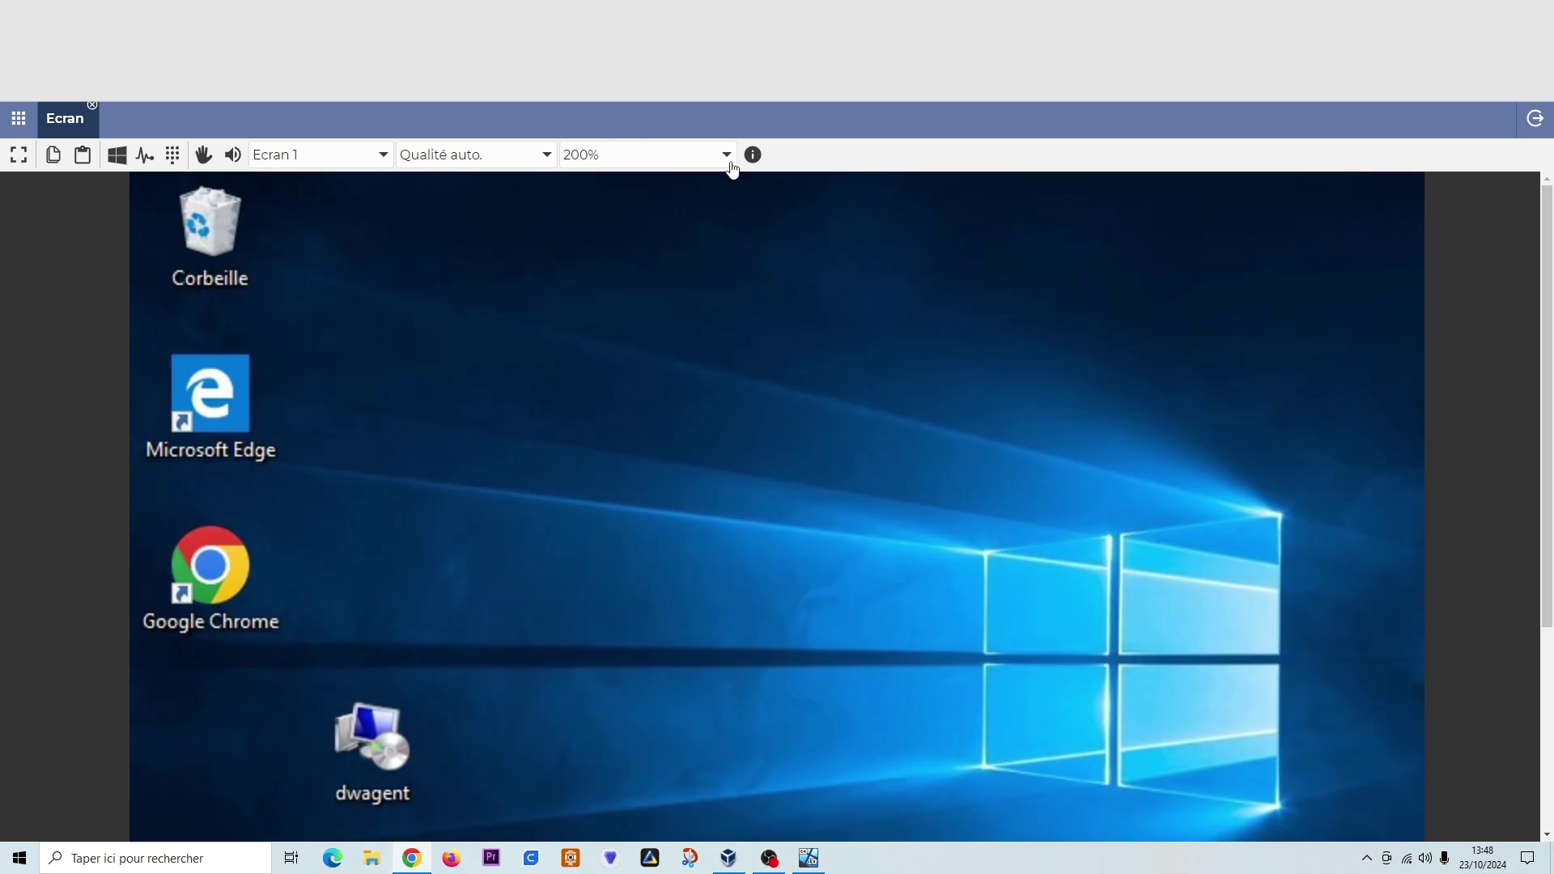
click(726, 156)
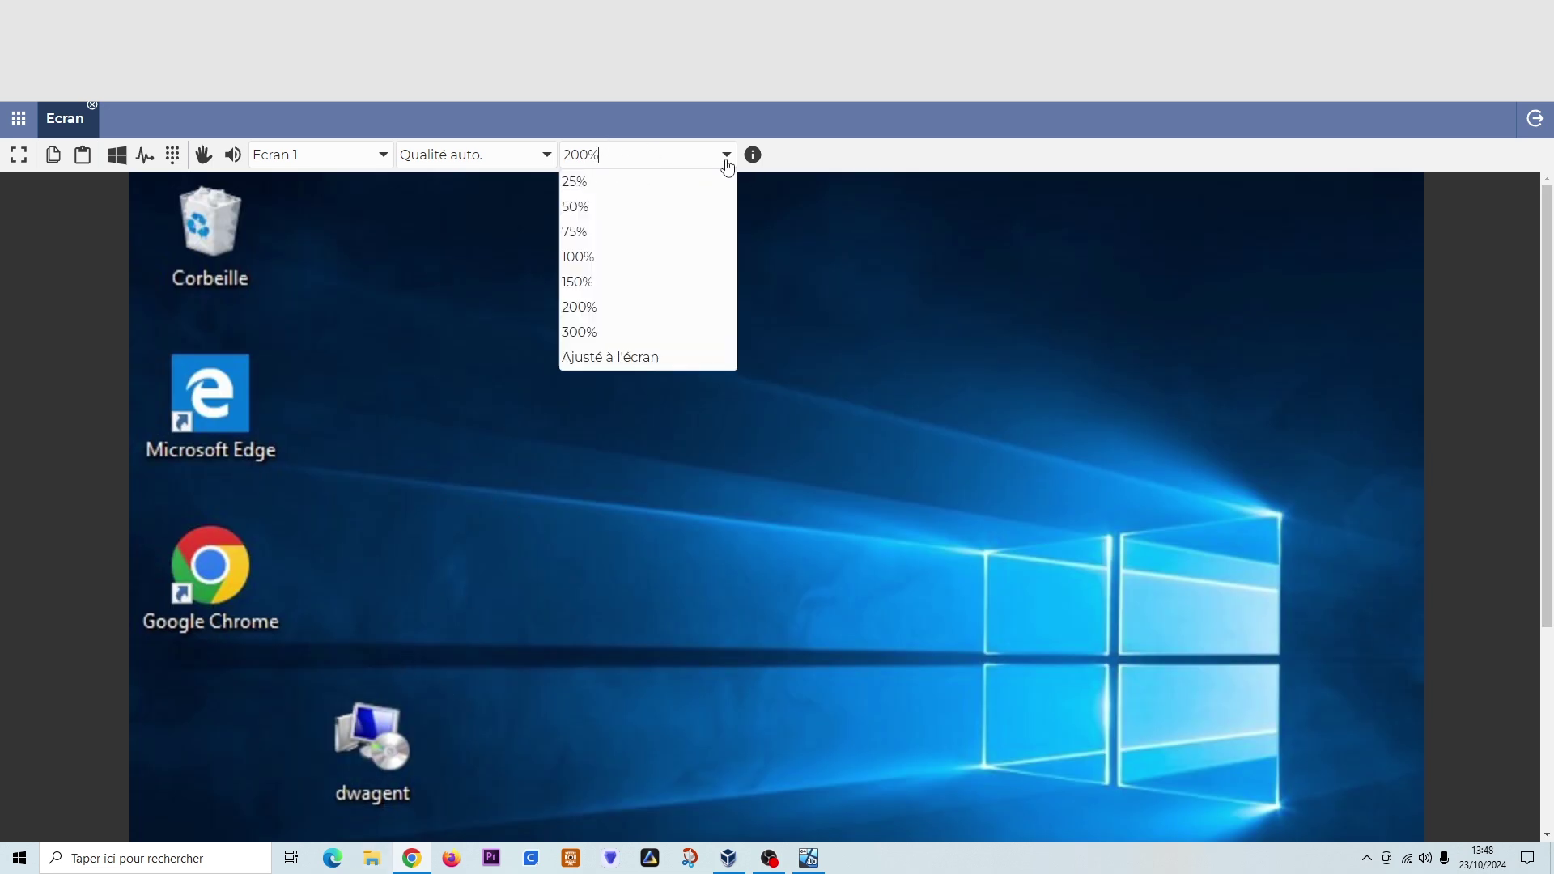
click(618, 366)
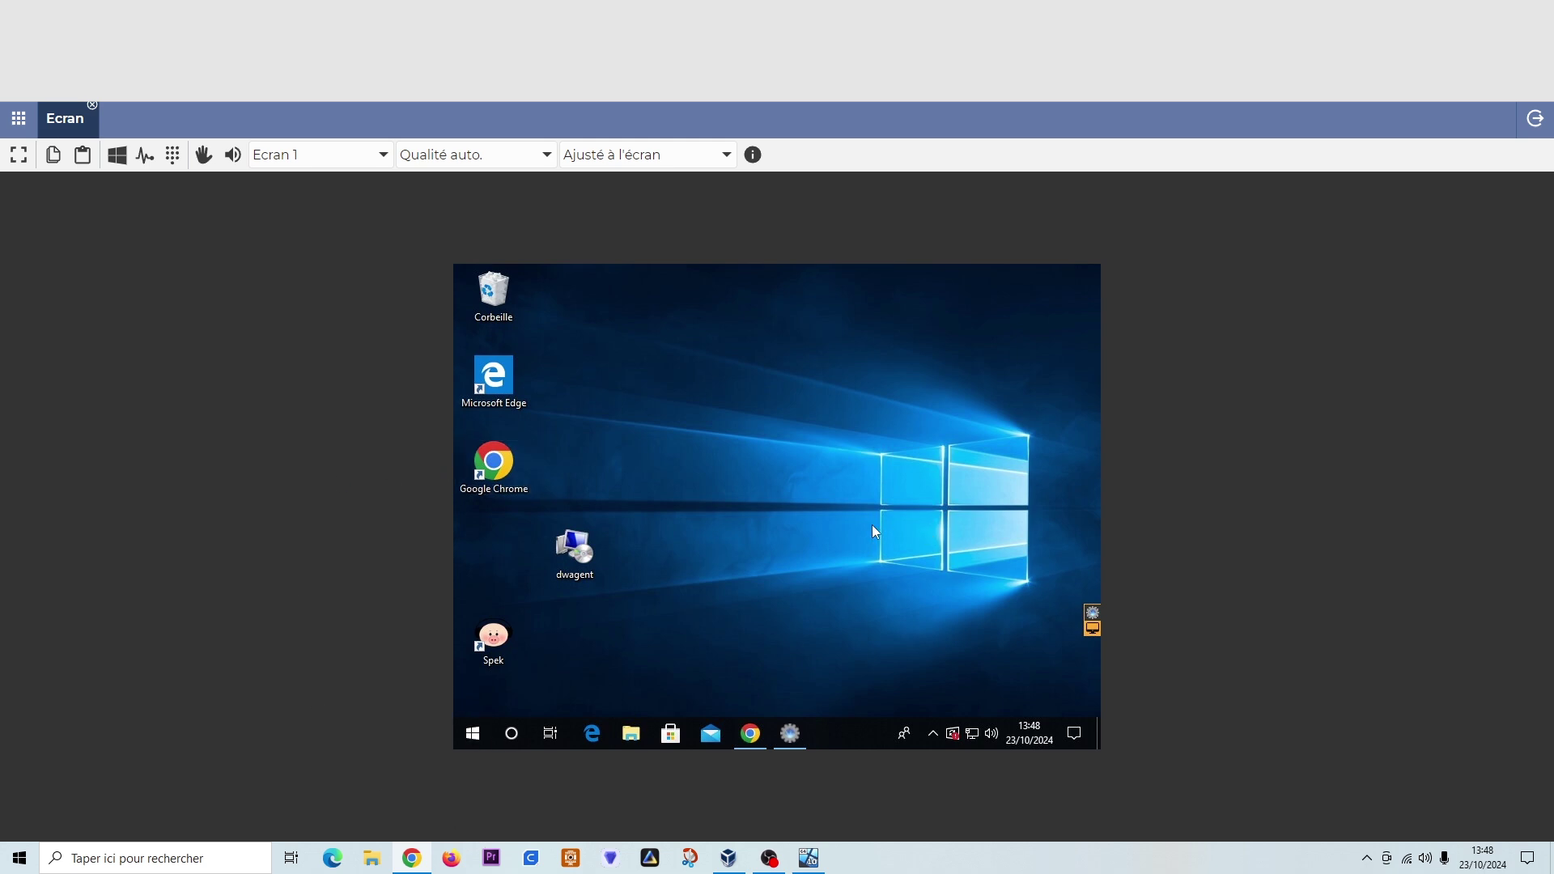
- Open and close Windows Settings from the remote Start menu, then close the Ecran session
key(super)
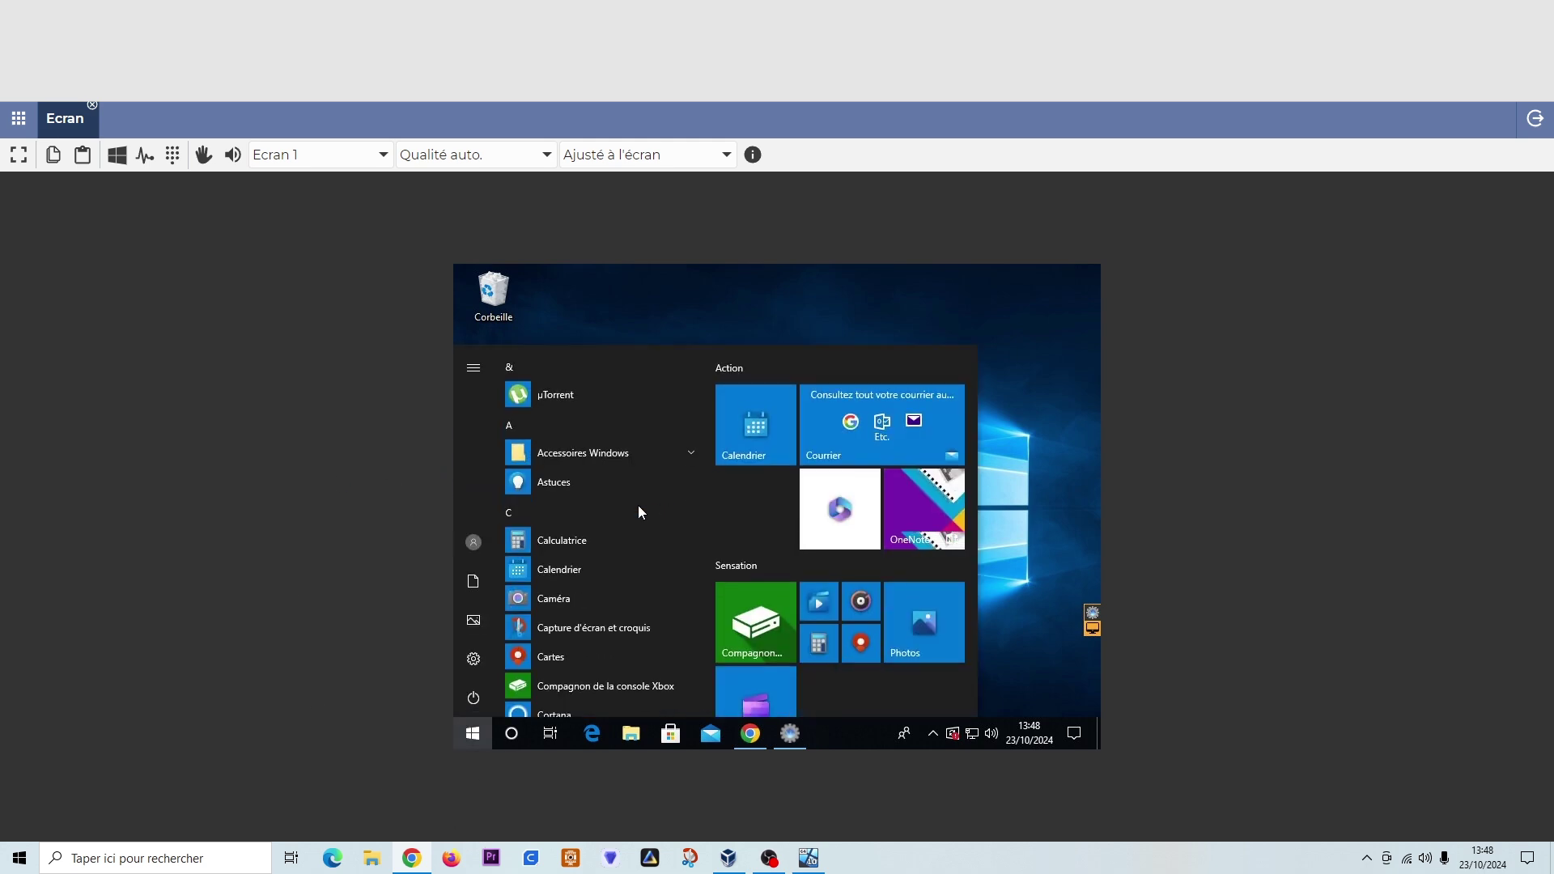
click(847, 492)
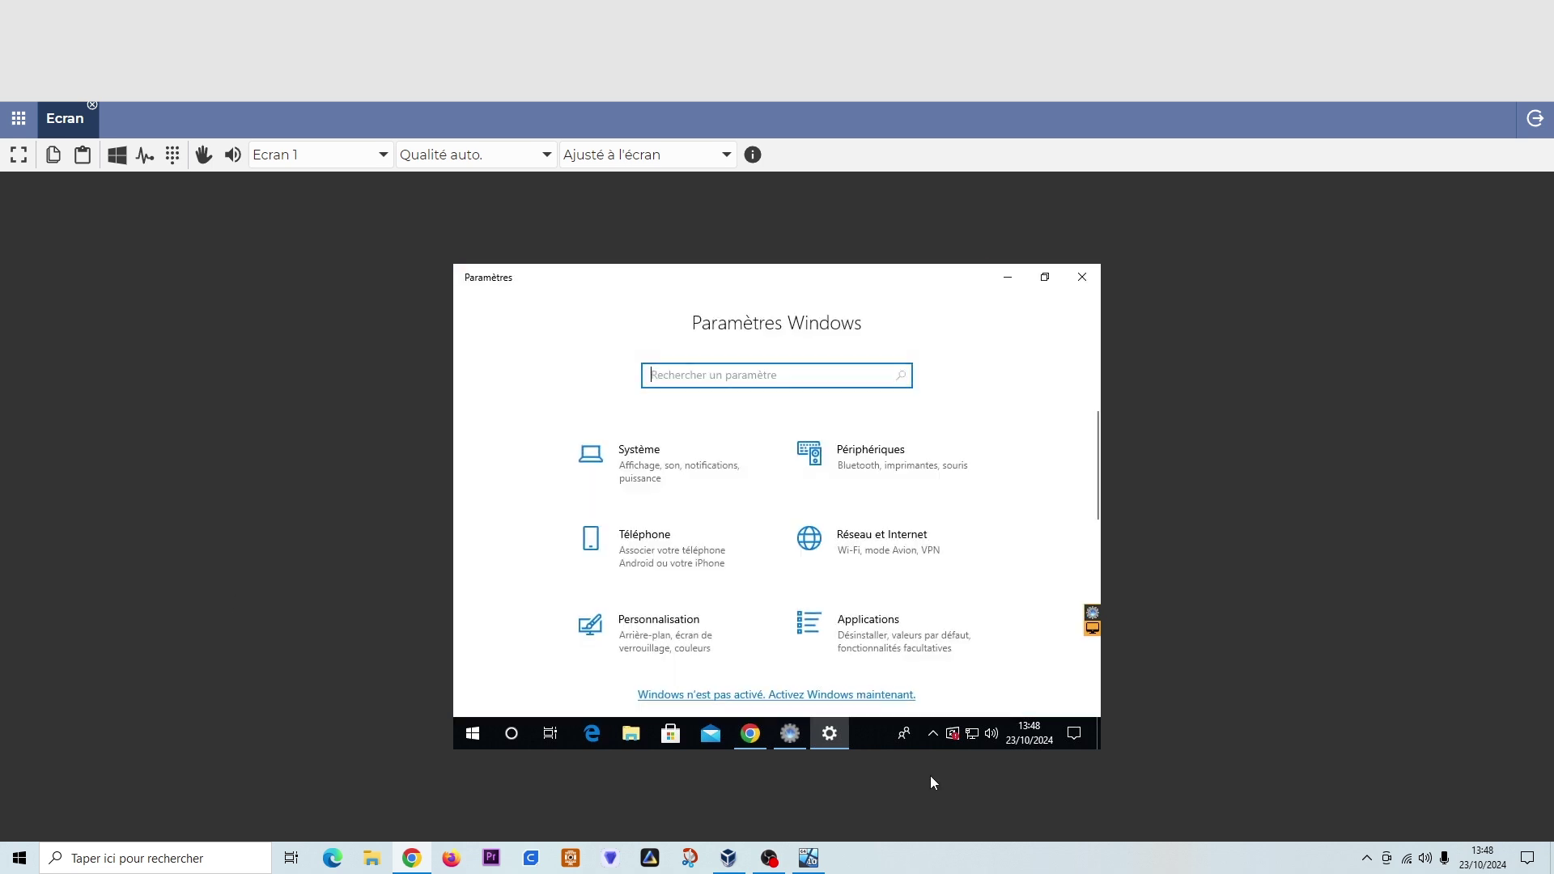
click(1082, 277)
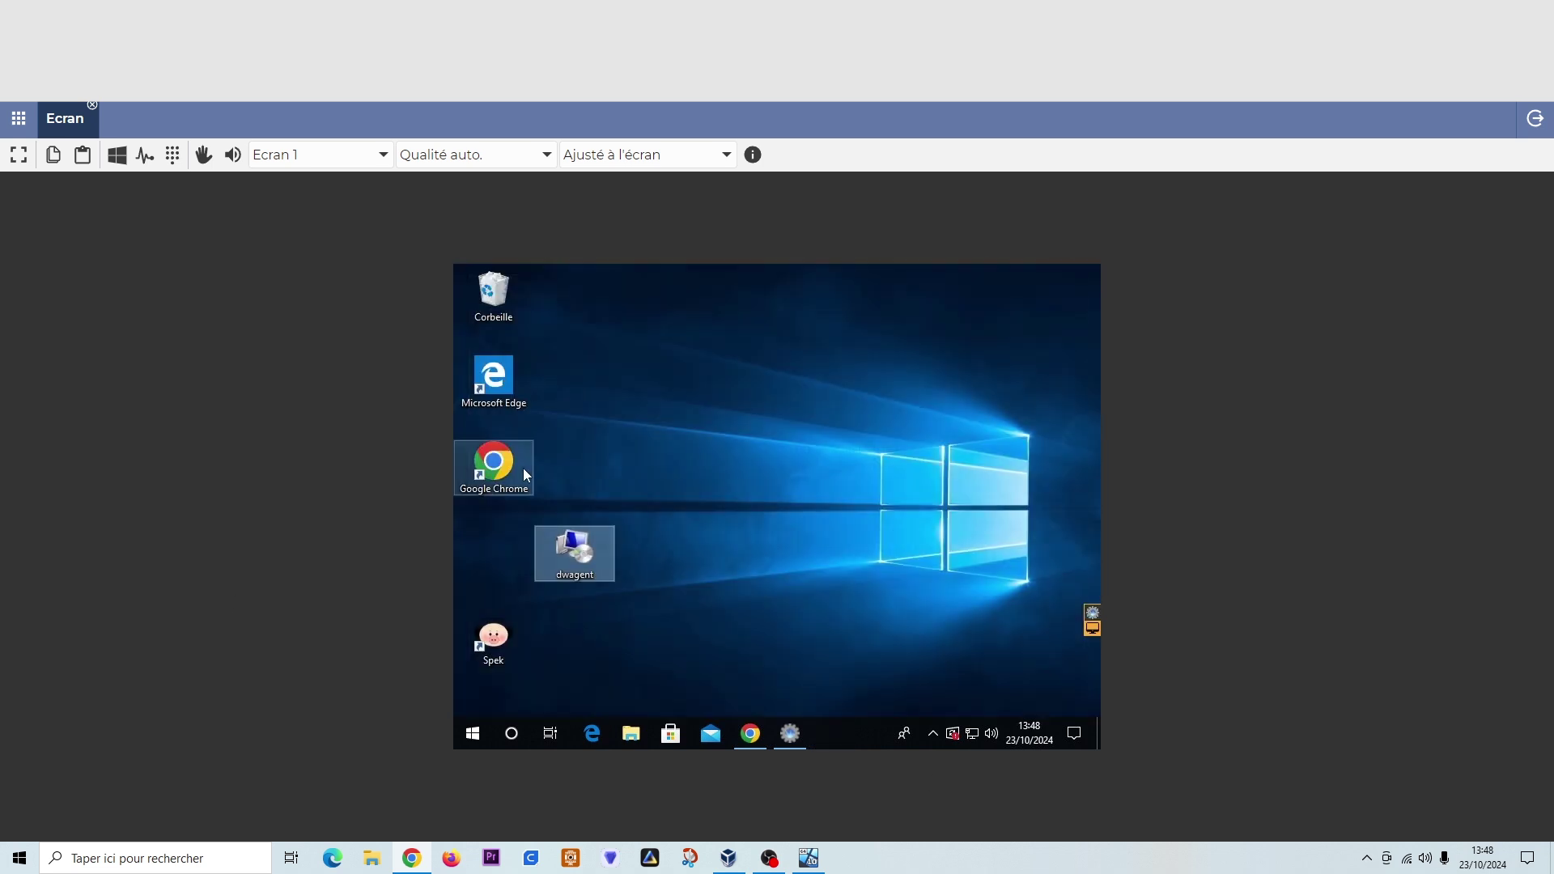
click(93, 106)
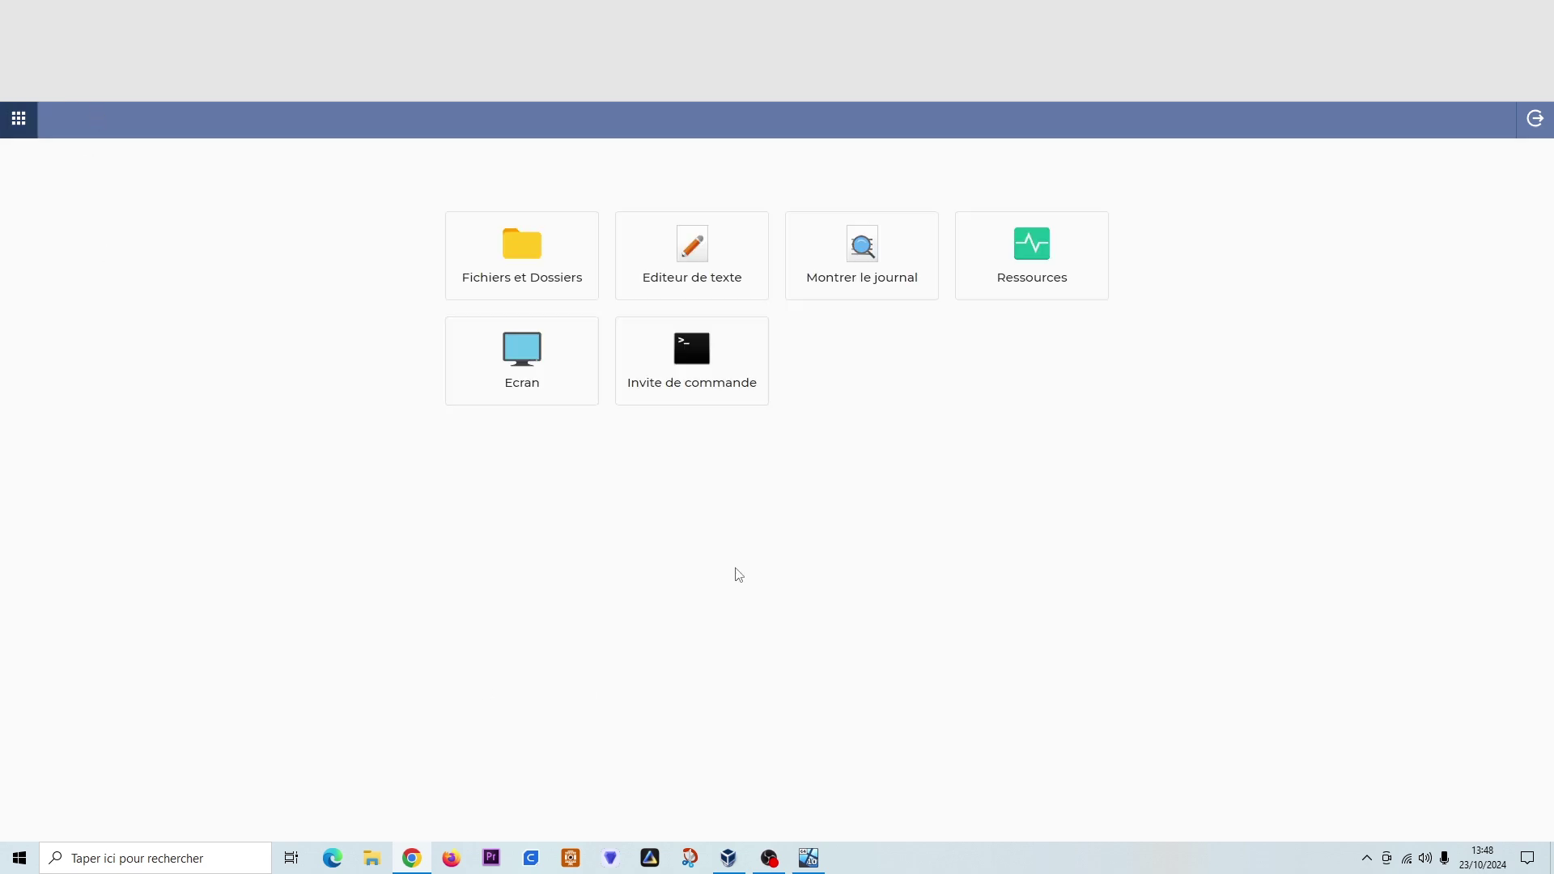
click(503, 247)
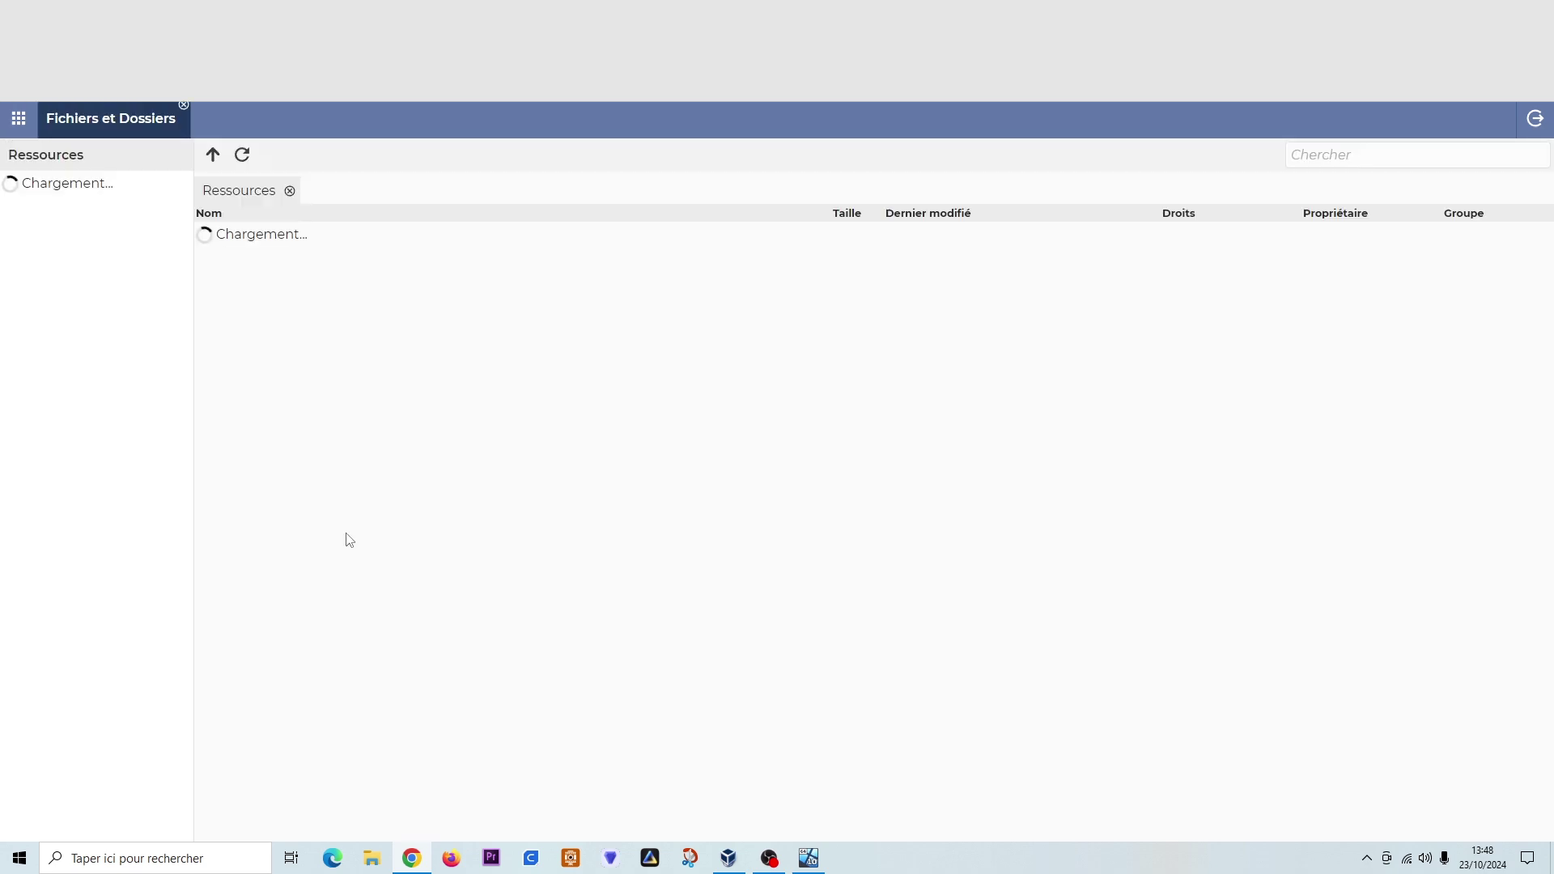
click(183, 106)
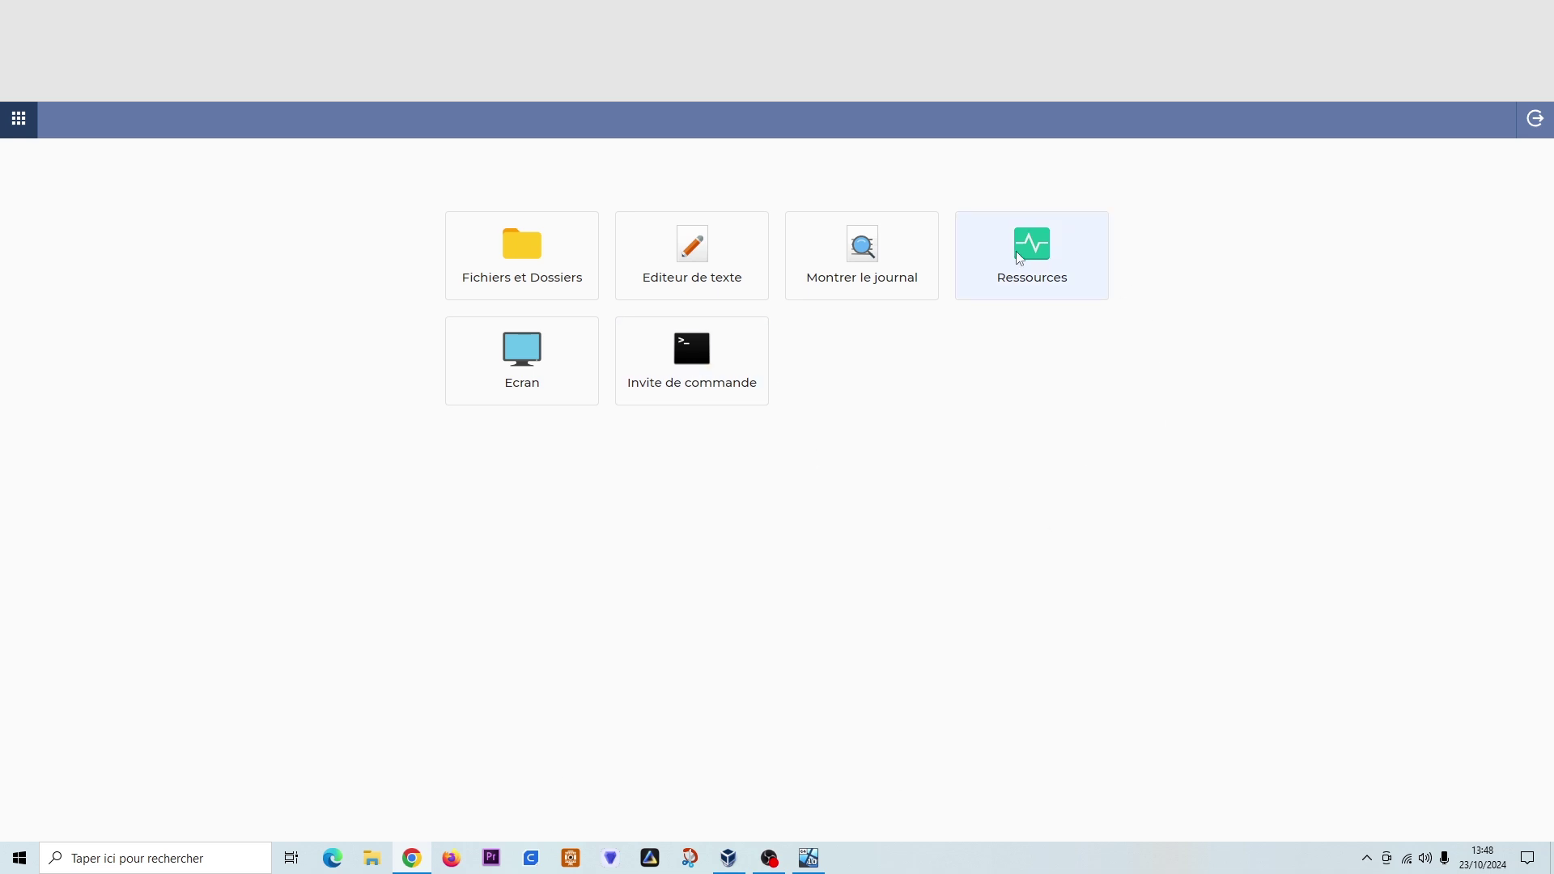
- Reopen the Ecran tool to view the VM's Windows 10 desktop live
click(519, 353)
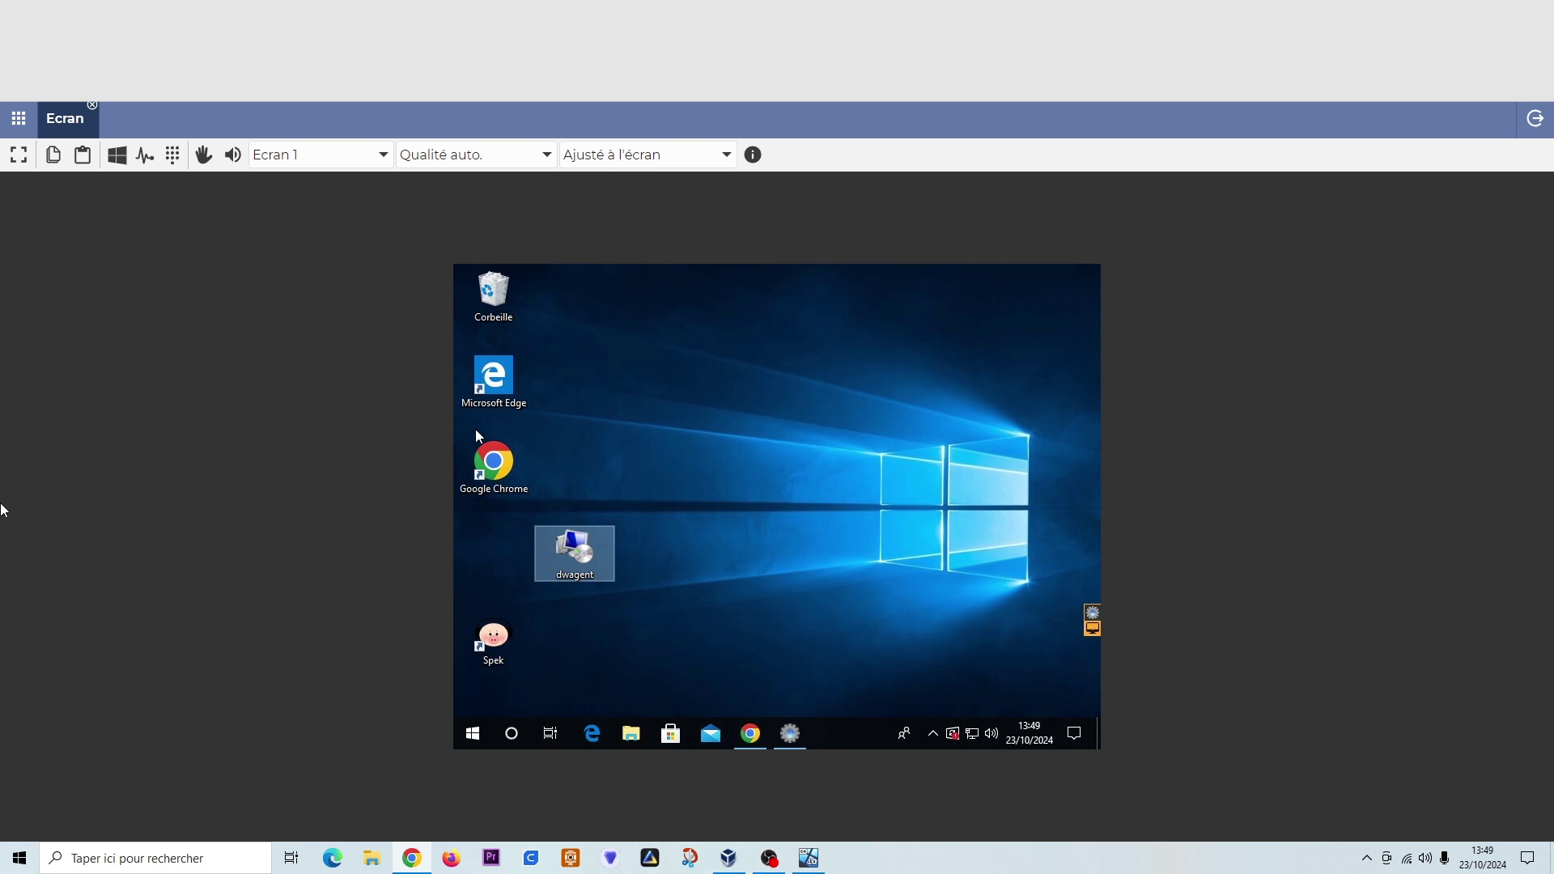
click(92, 106)
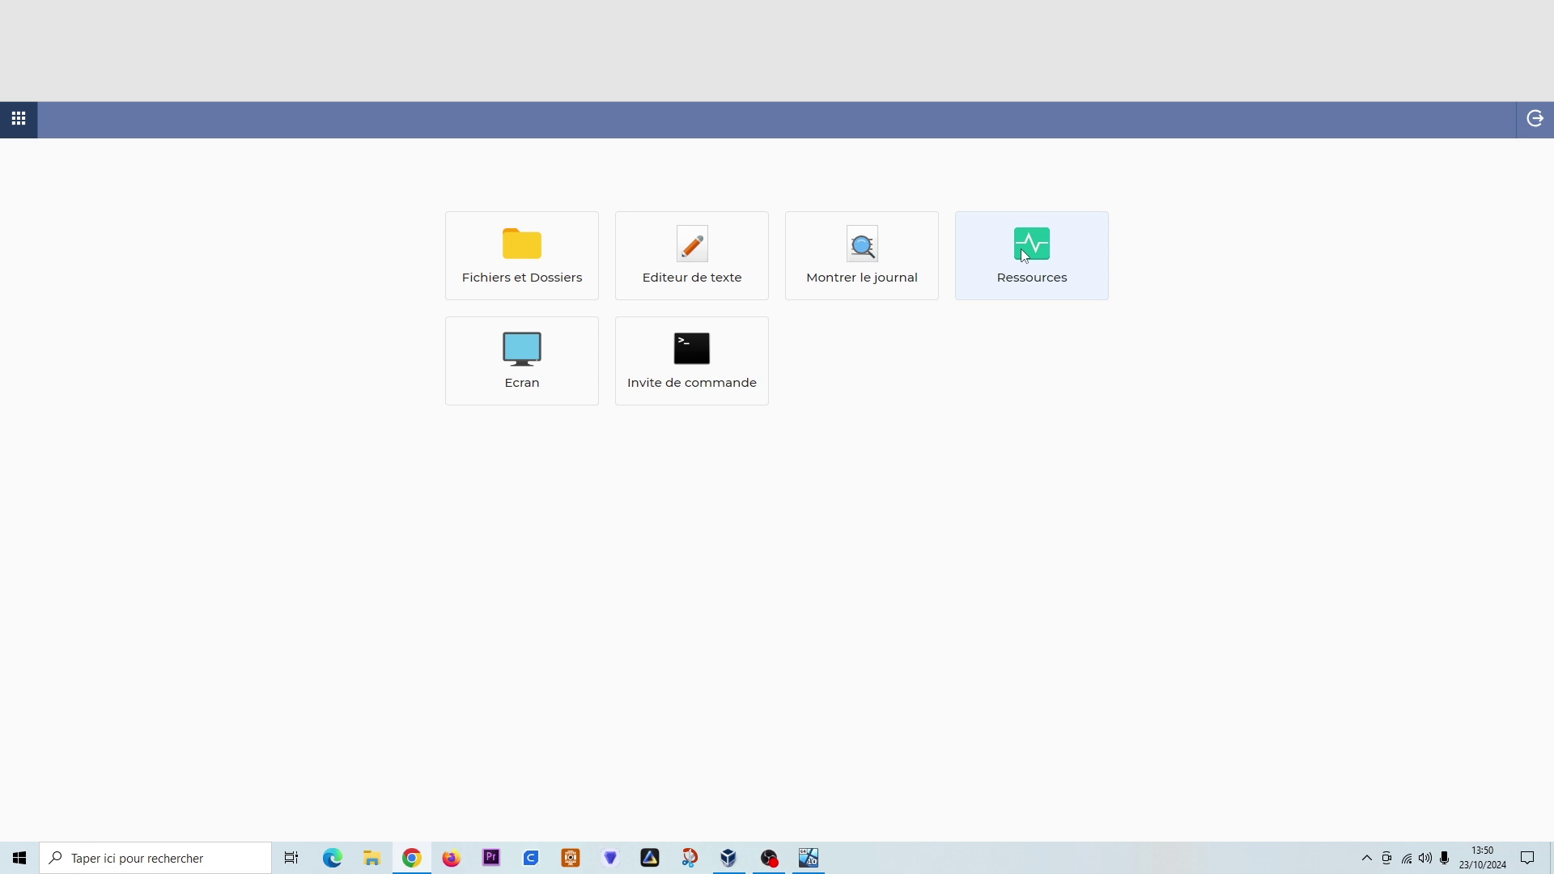
click(530, 387)
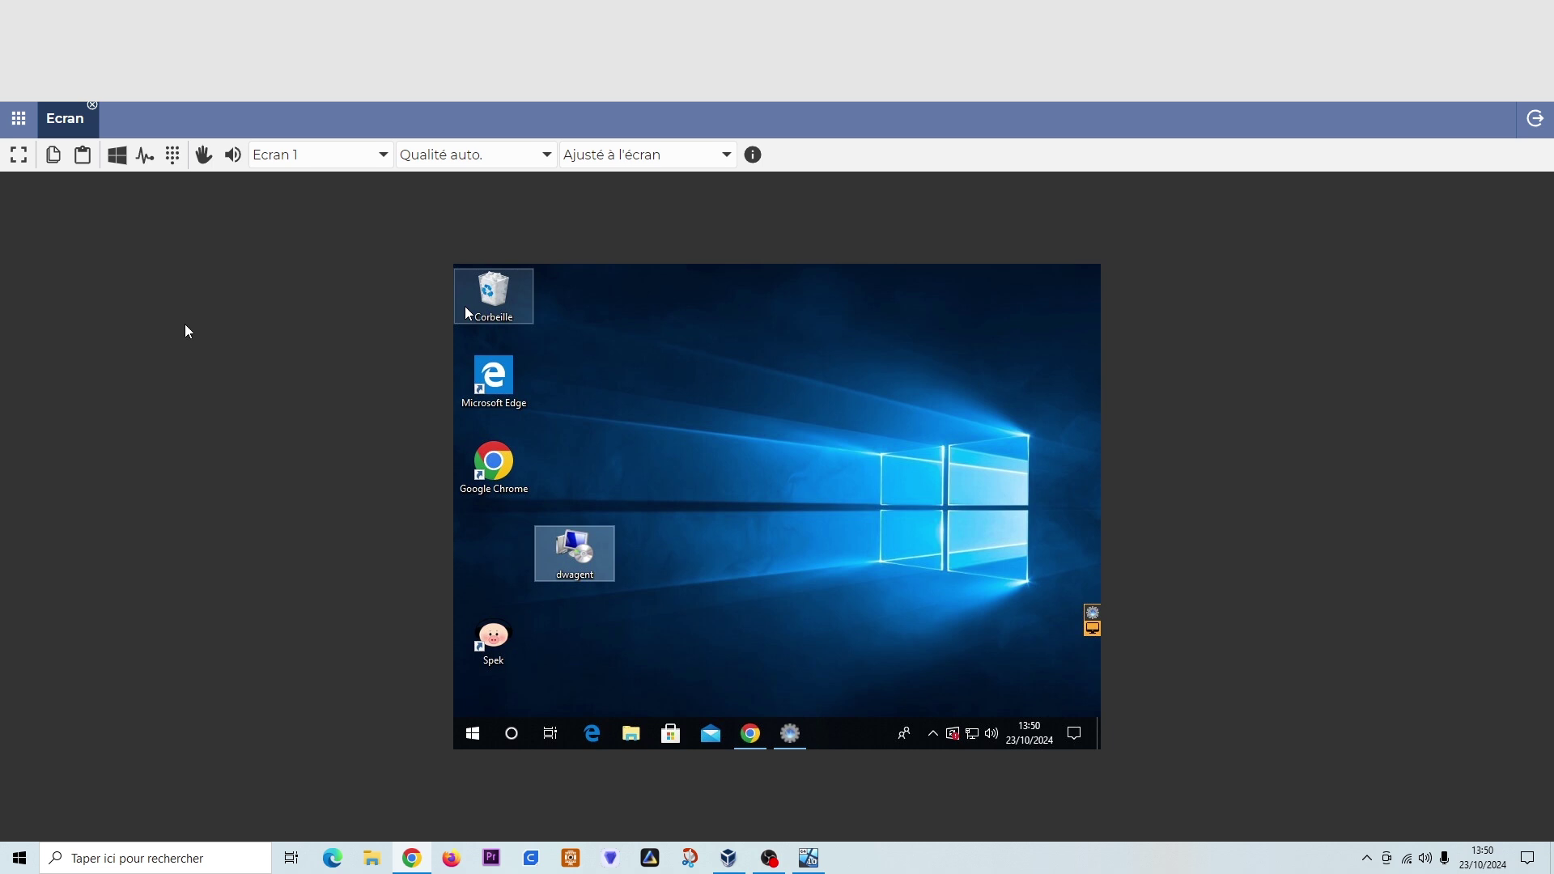
- Log out from the launcher, then go via the DWS logo to the ABONNEMENTS plans page
click(19, 119)
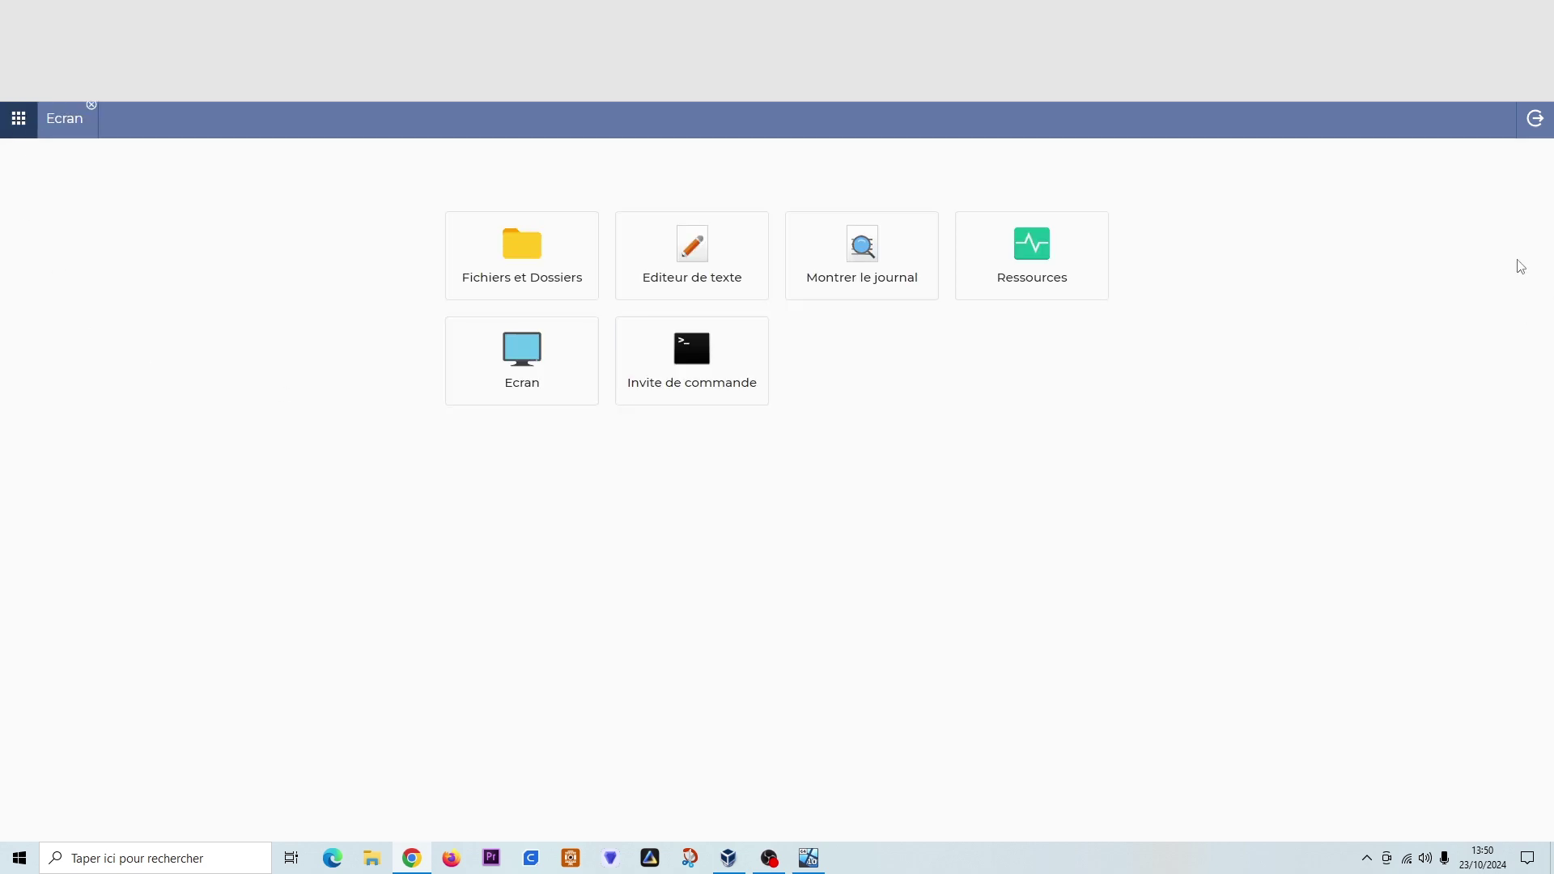
click(1534, 119)
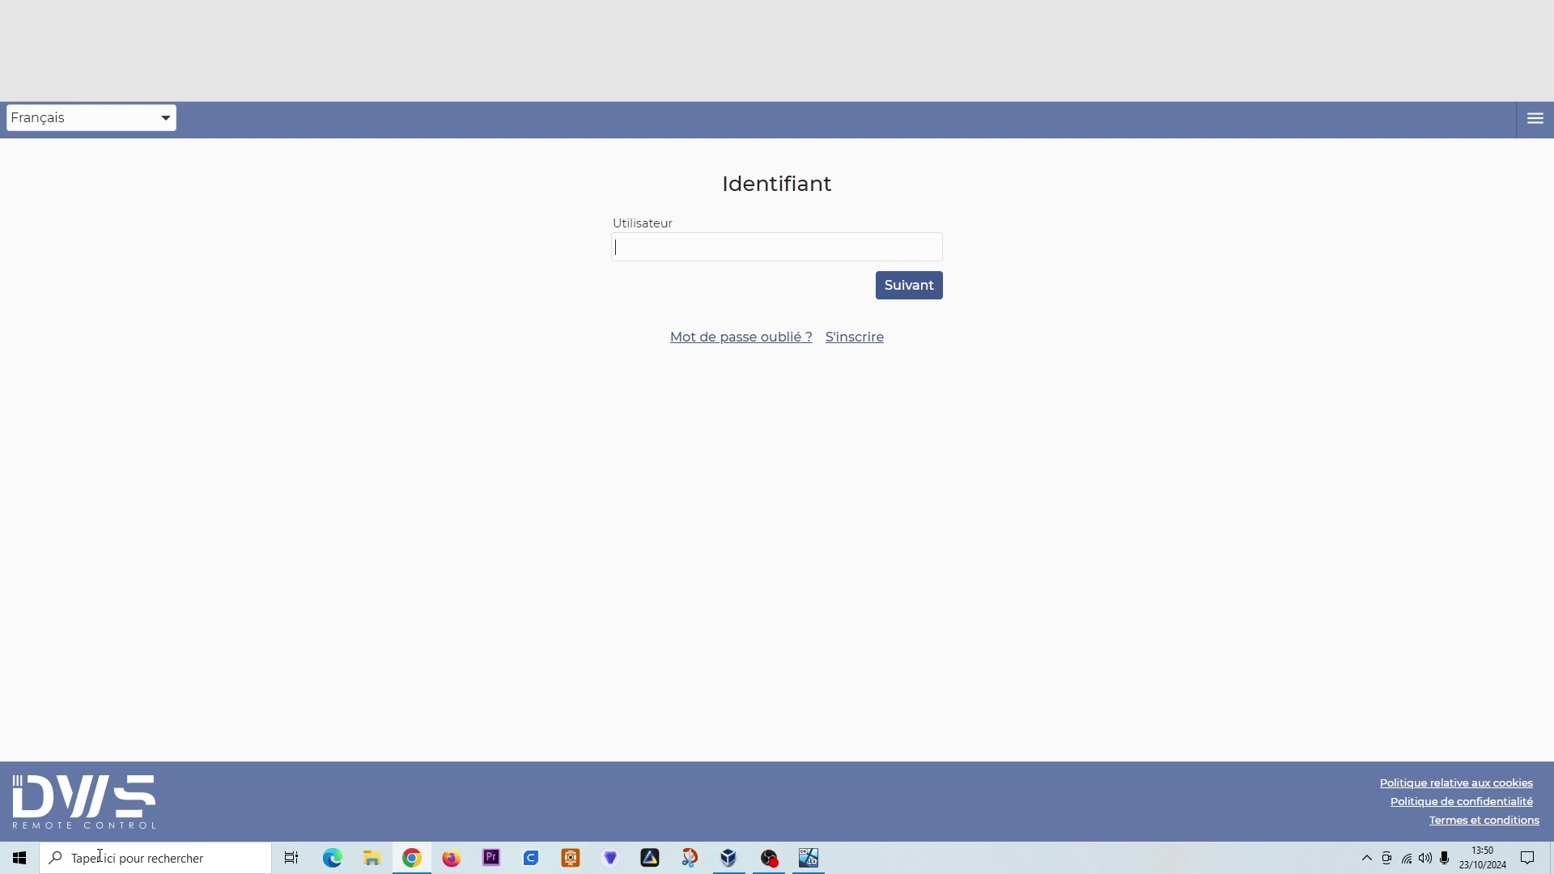
click(92, 809)
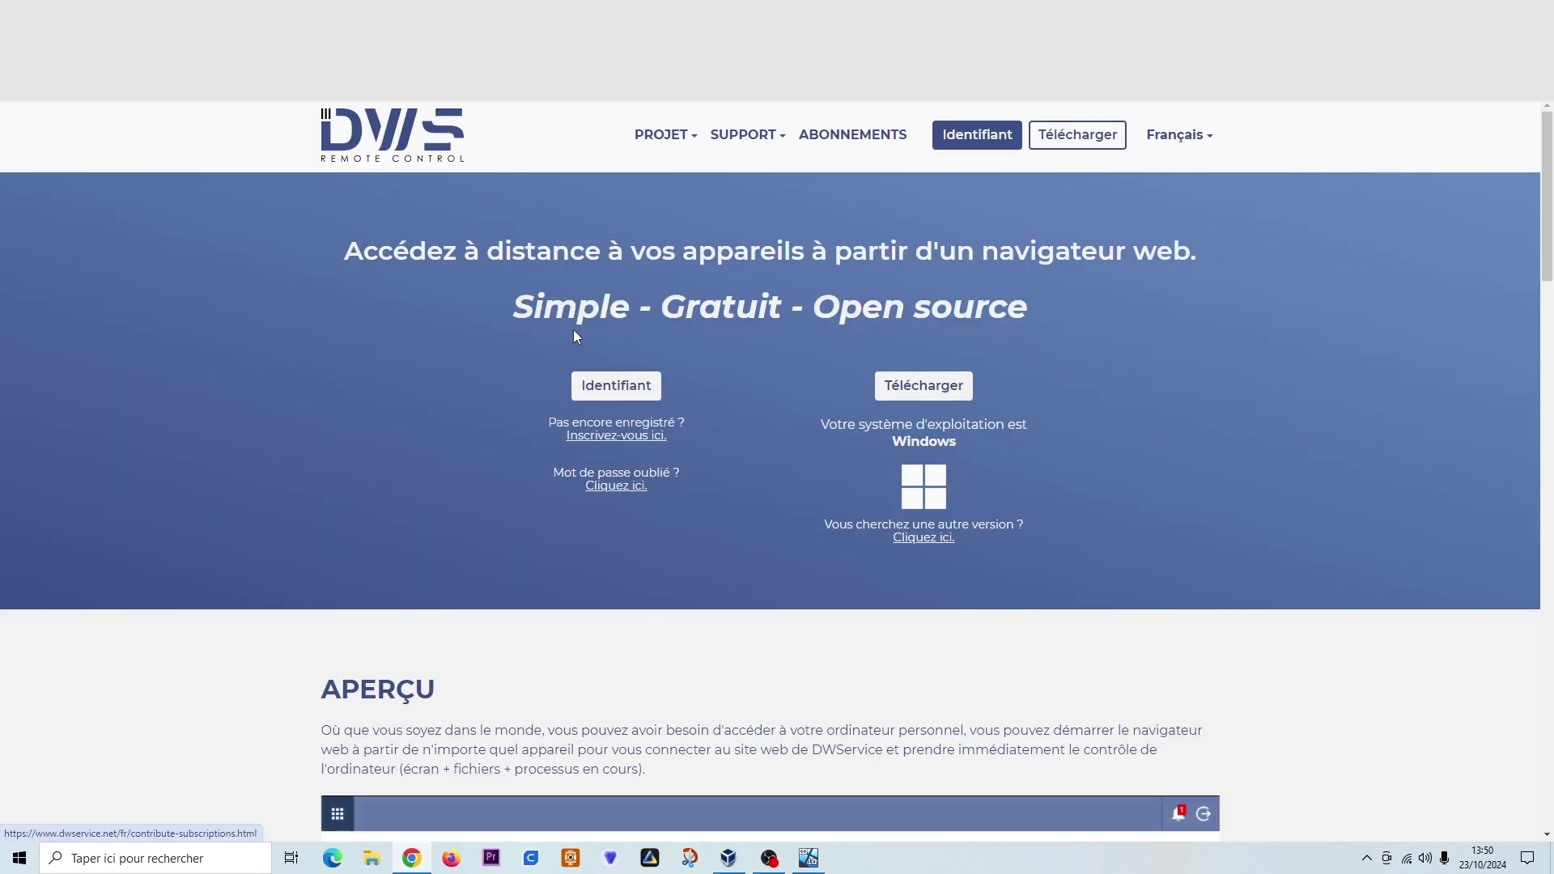
click(825, 138)
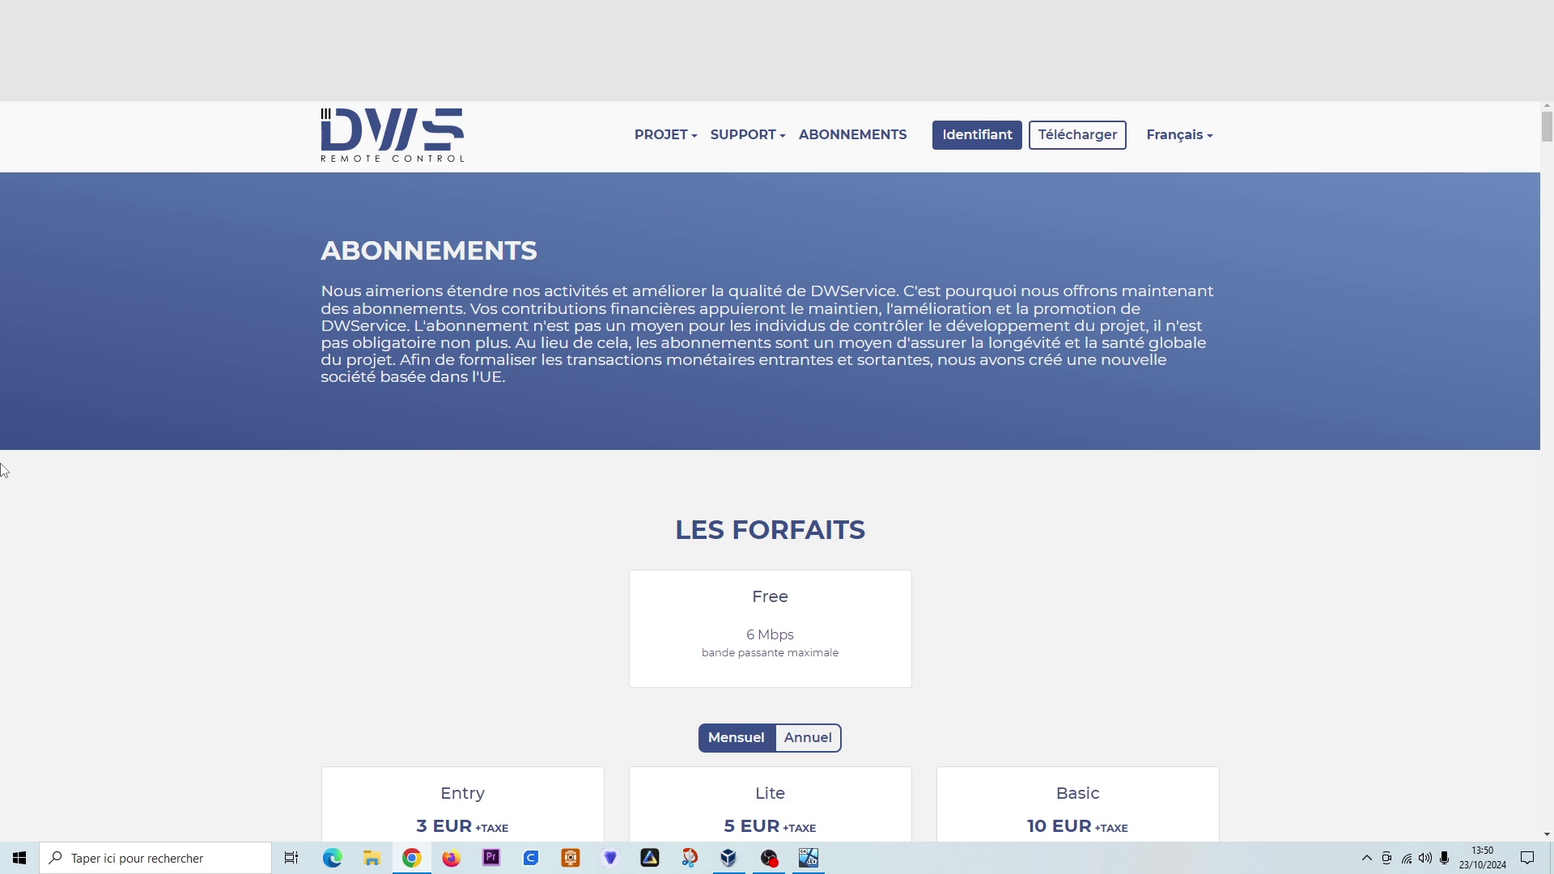
- Switch the subscription plans to Annuel pricing and look over the yearly prices
scroll(24, 477, down, 5)
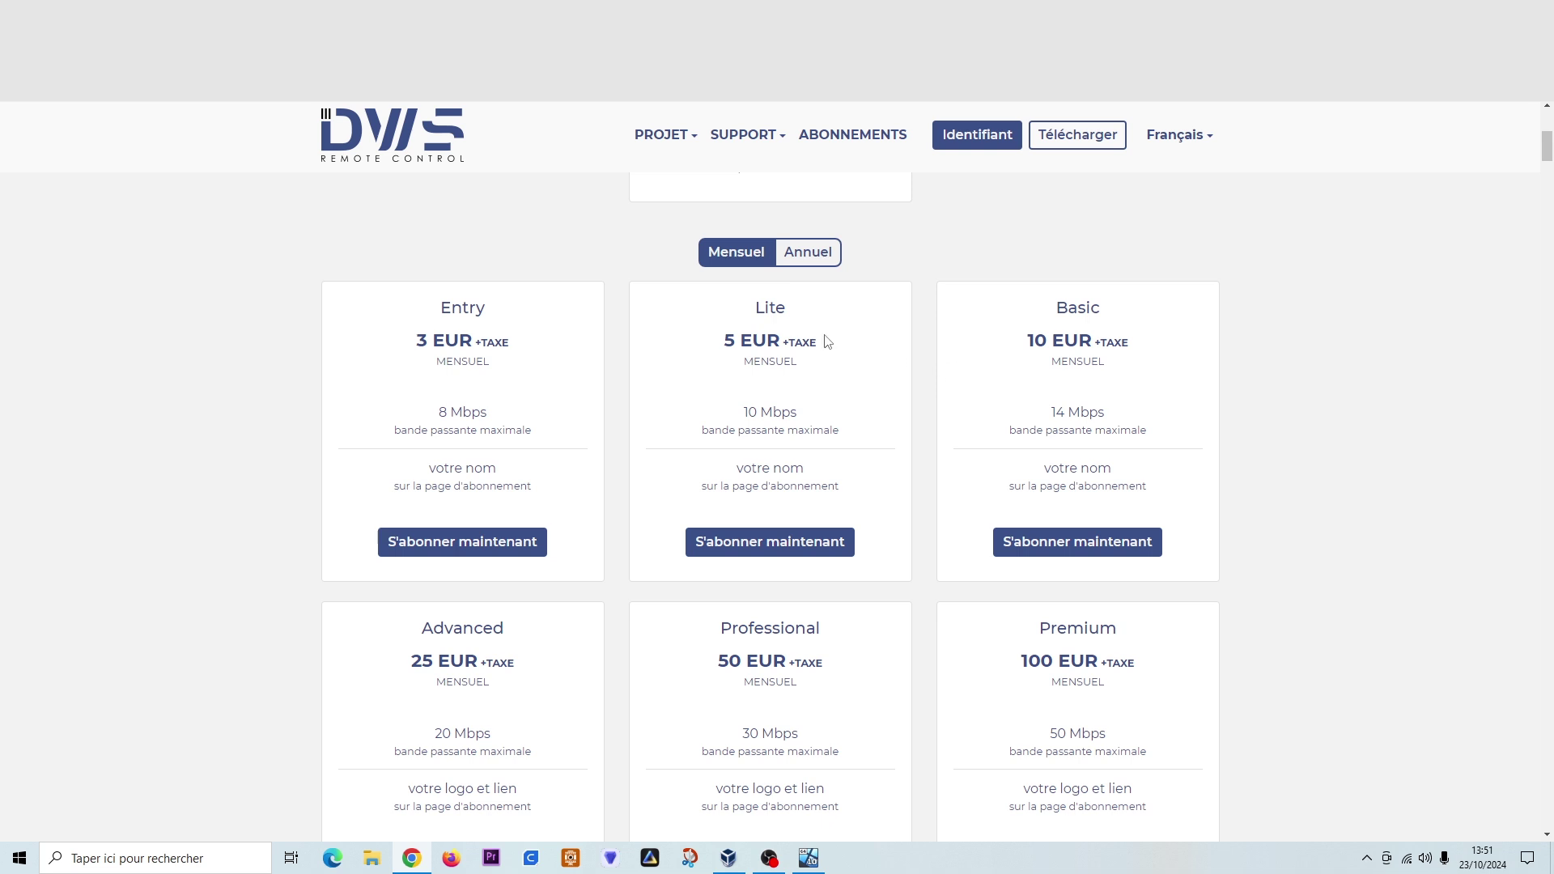
click(806, 258)
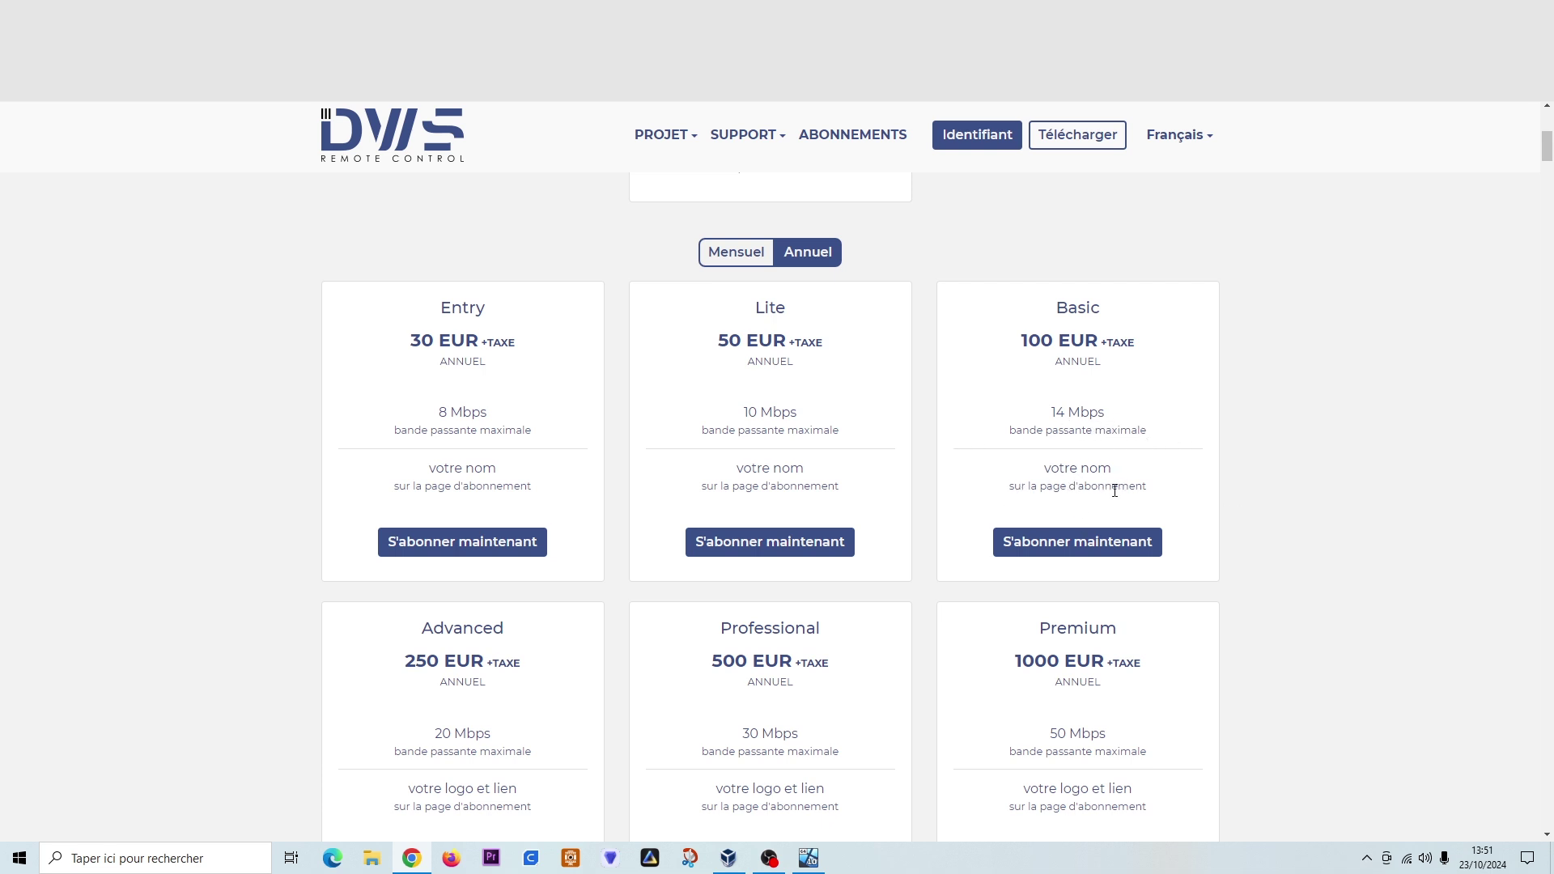
scroll(1311, 649, down, 2)
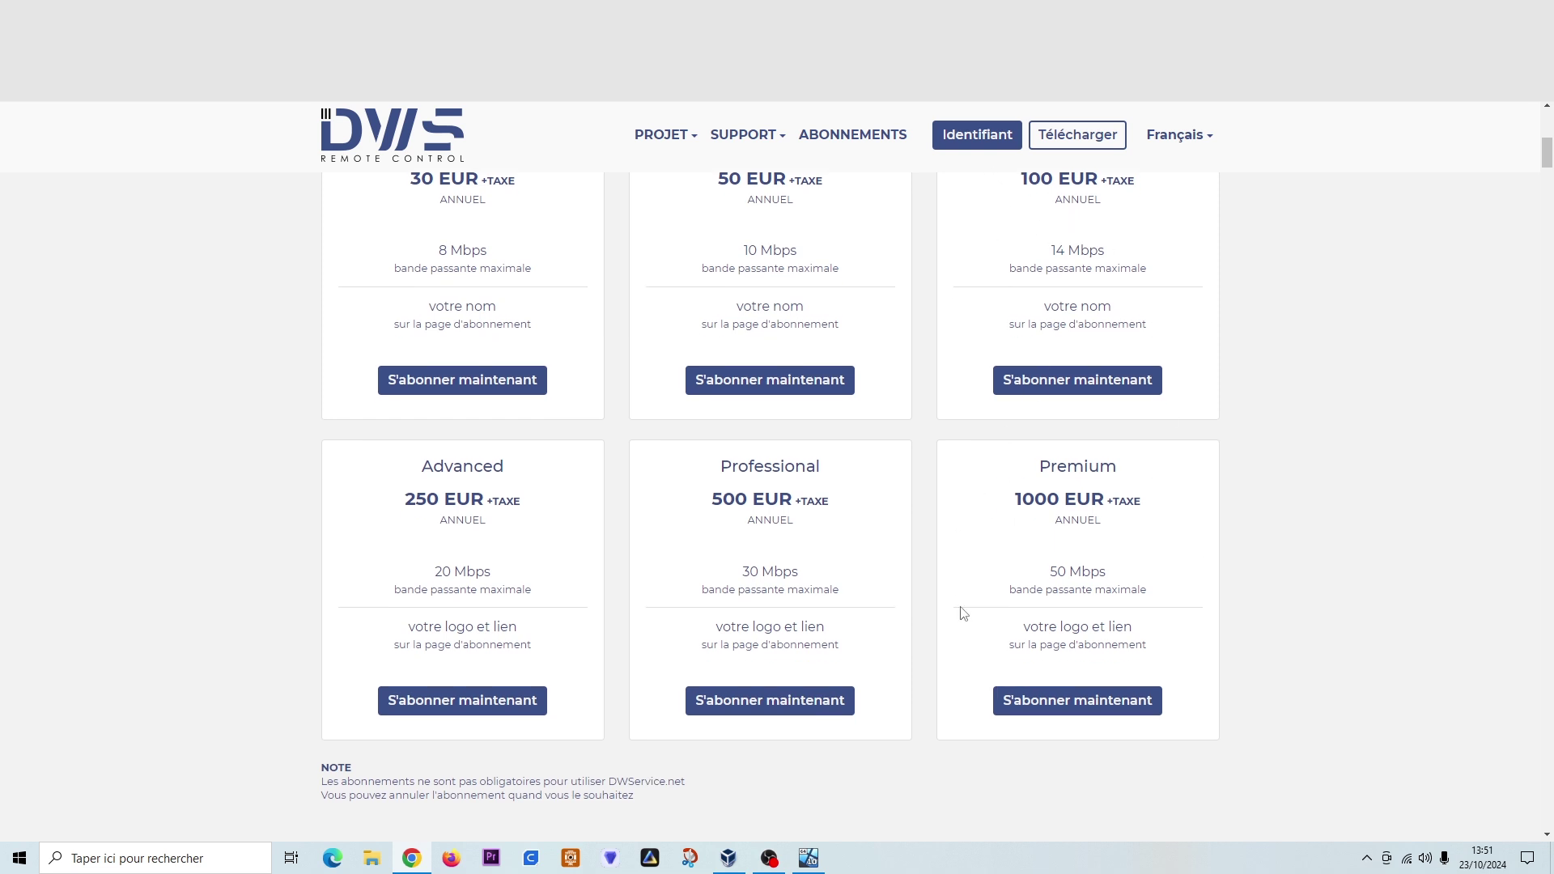
scroll(992, 586, up, 2)
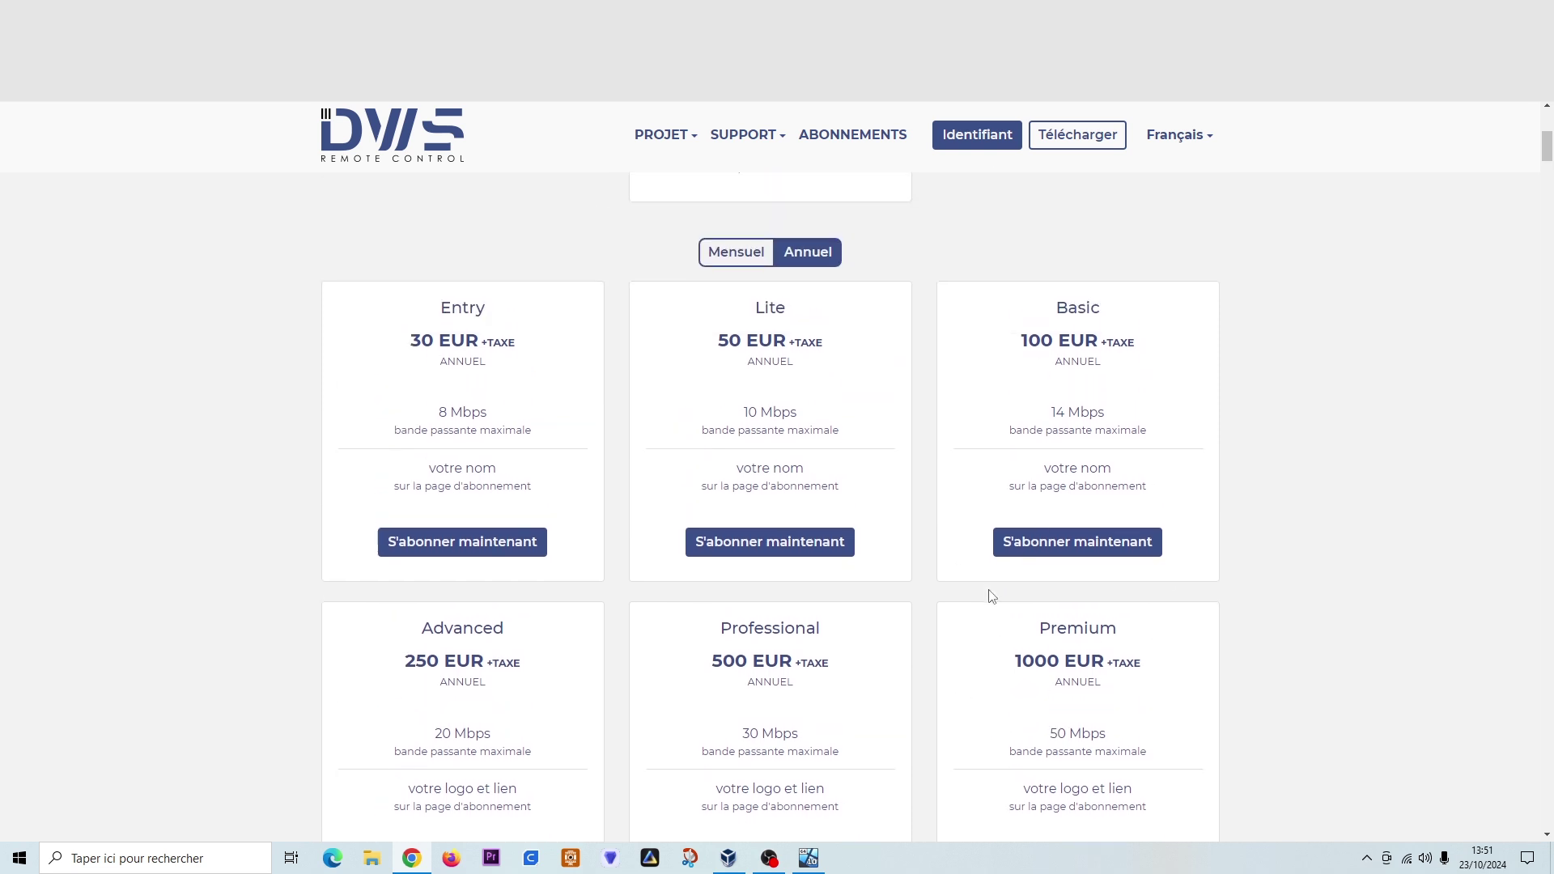
scroll(958, 638, down, 2)
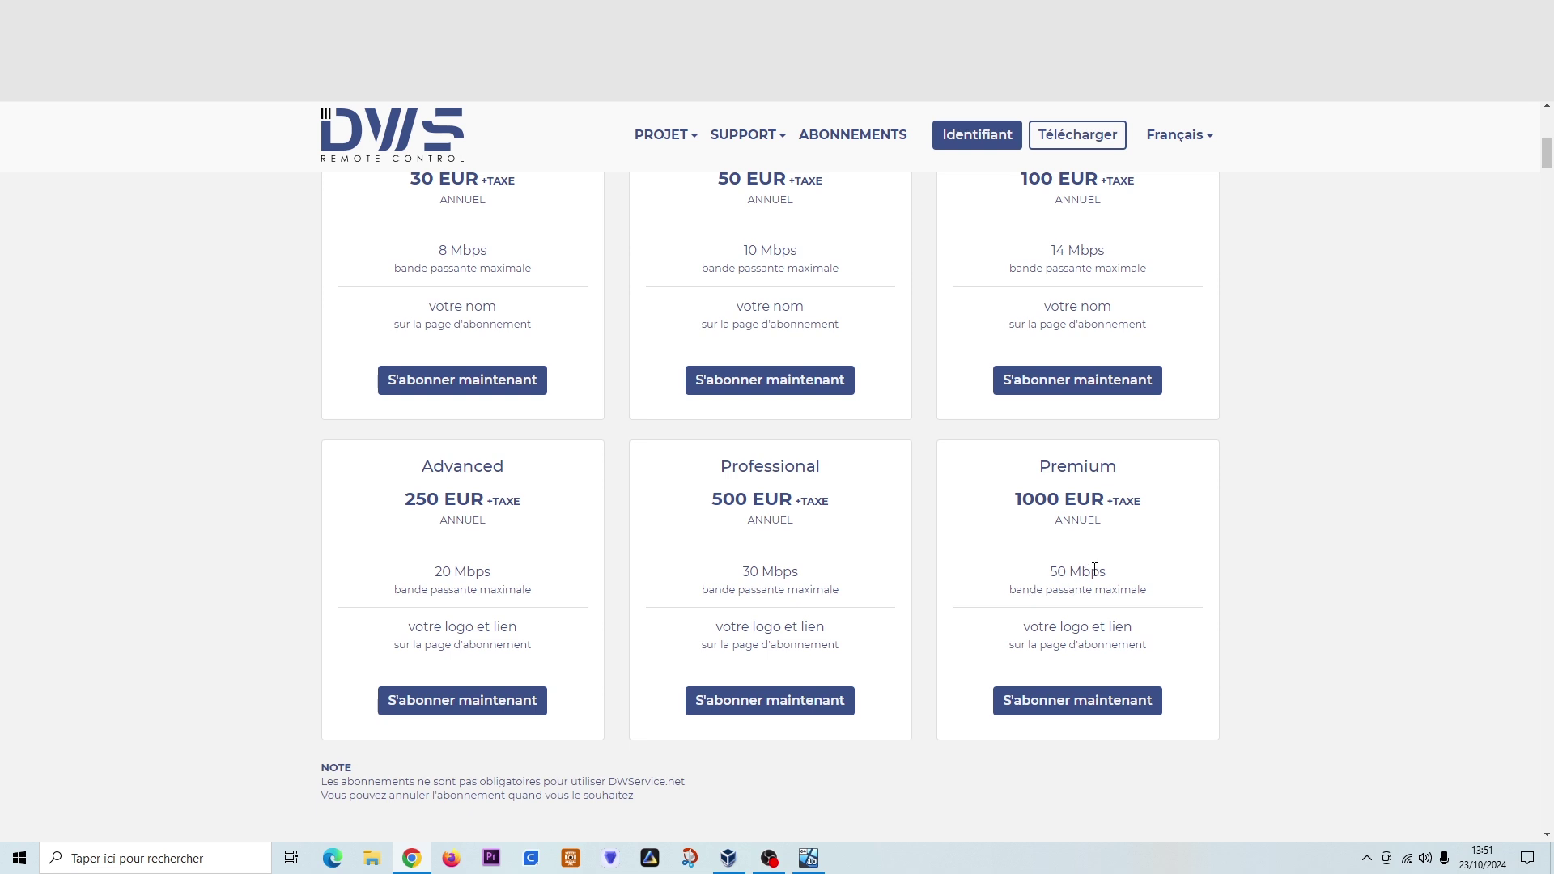
scroll(1052, 571, up, 4)
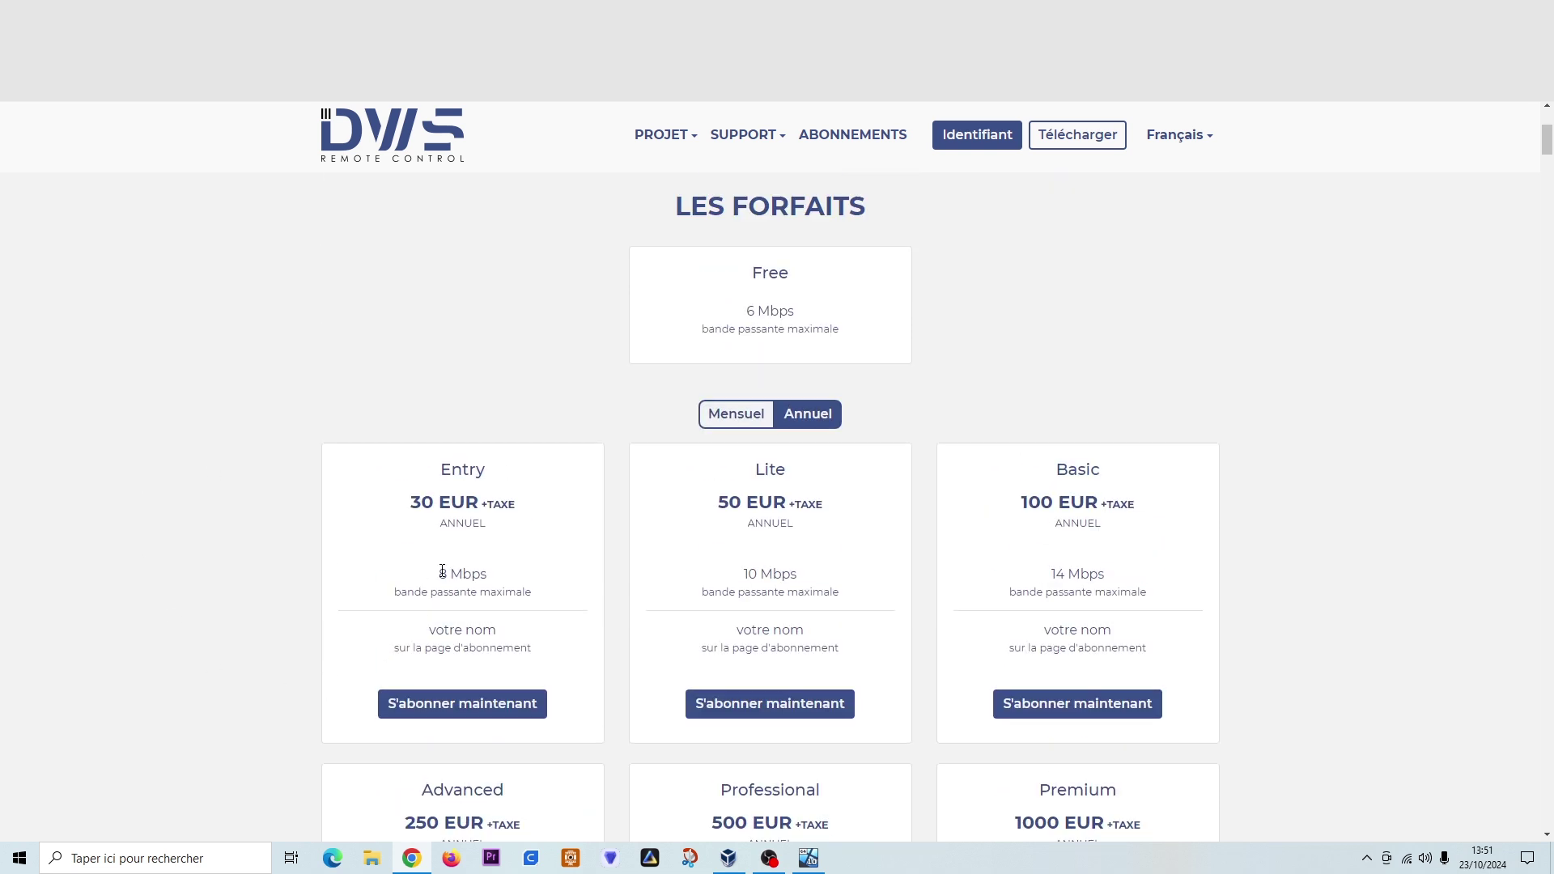
scroll(442, 571, down, 2)
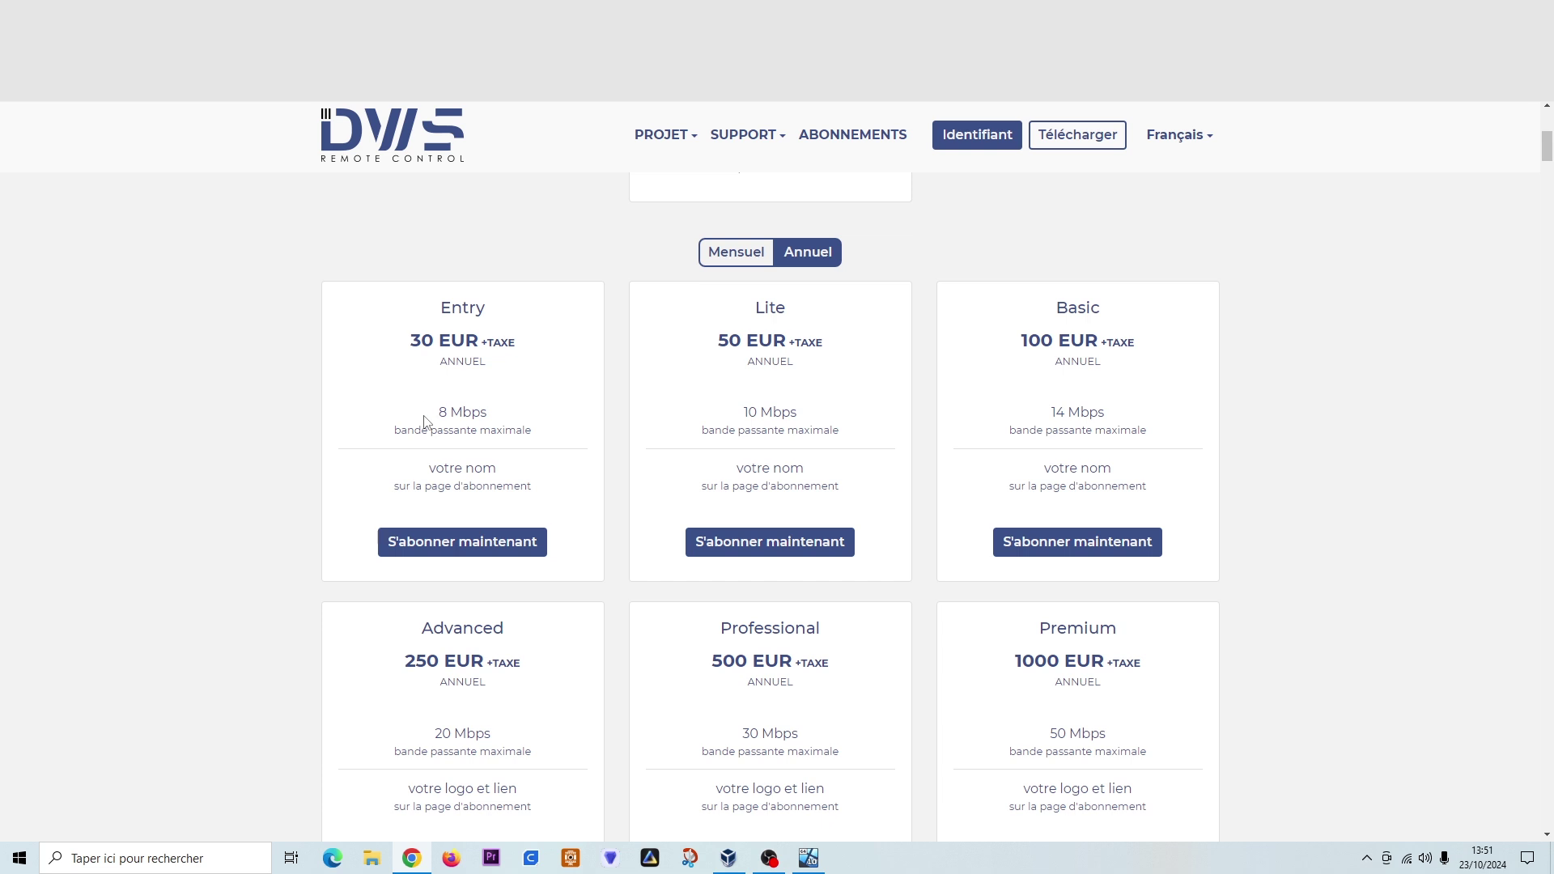
- Highlight Entry's 30 EUR yearly price, then scroll down to the ABONNÉS logos
drag(393, 343, 544, 350)
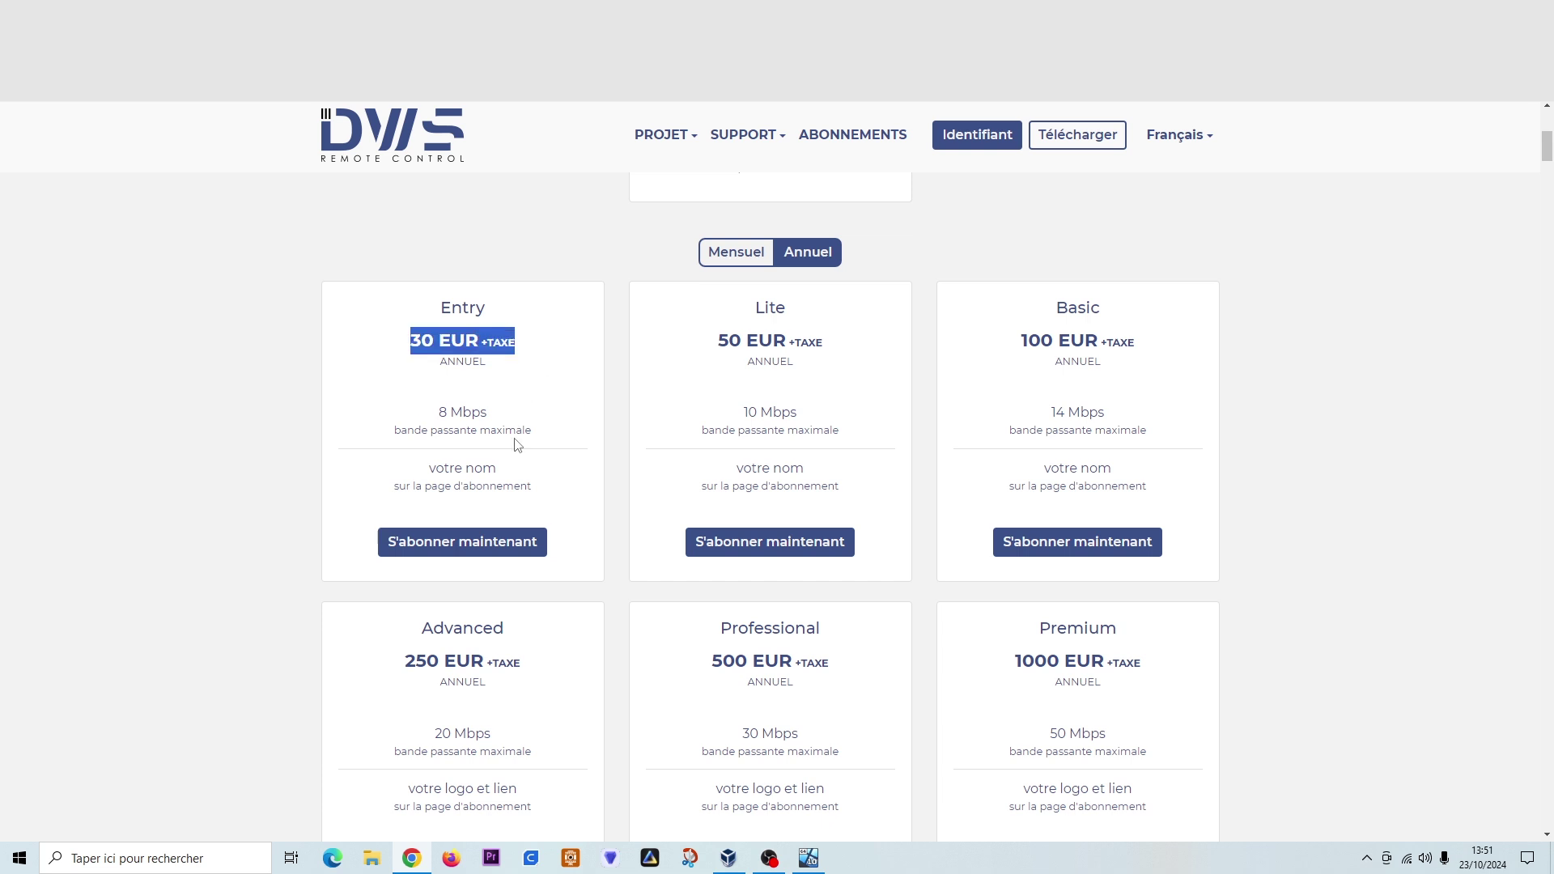
scroll(538, 437, up, 3)
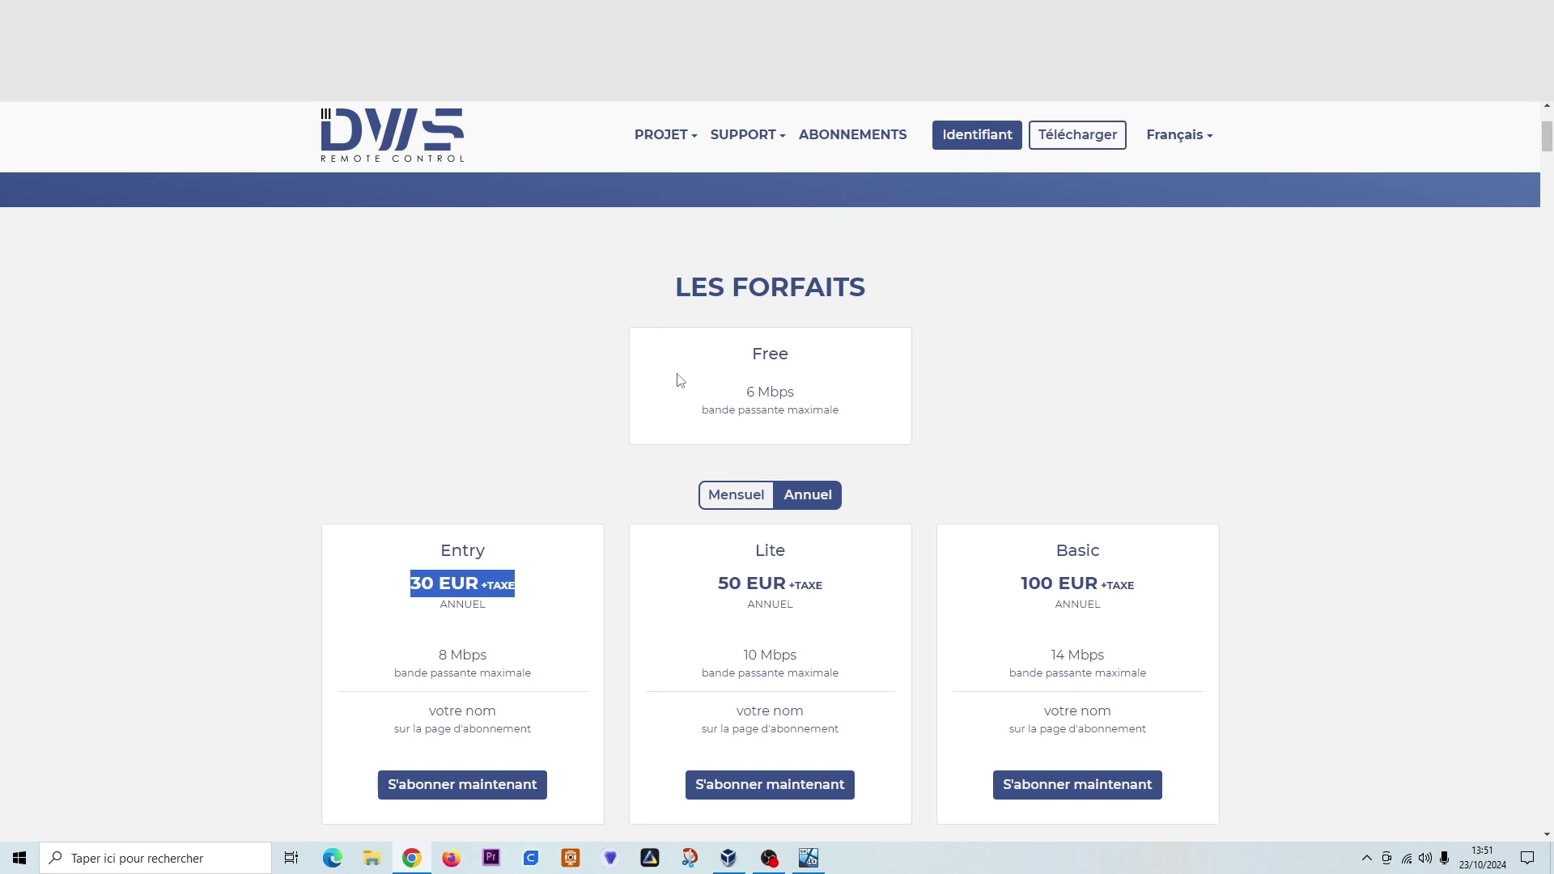
scroll(416, 550, down, 9)
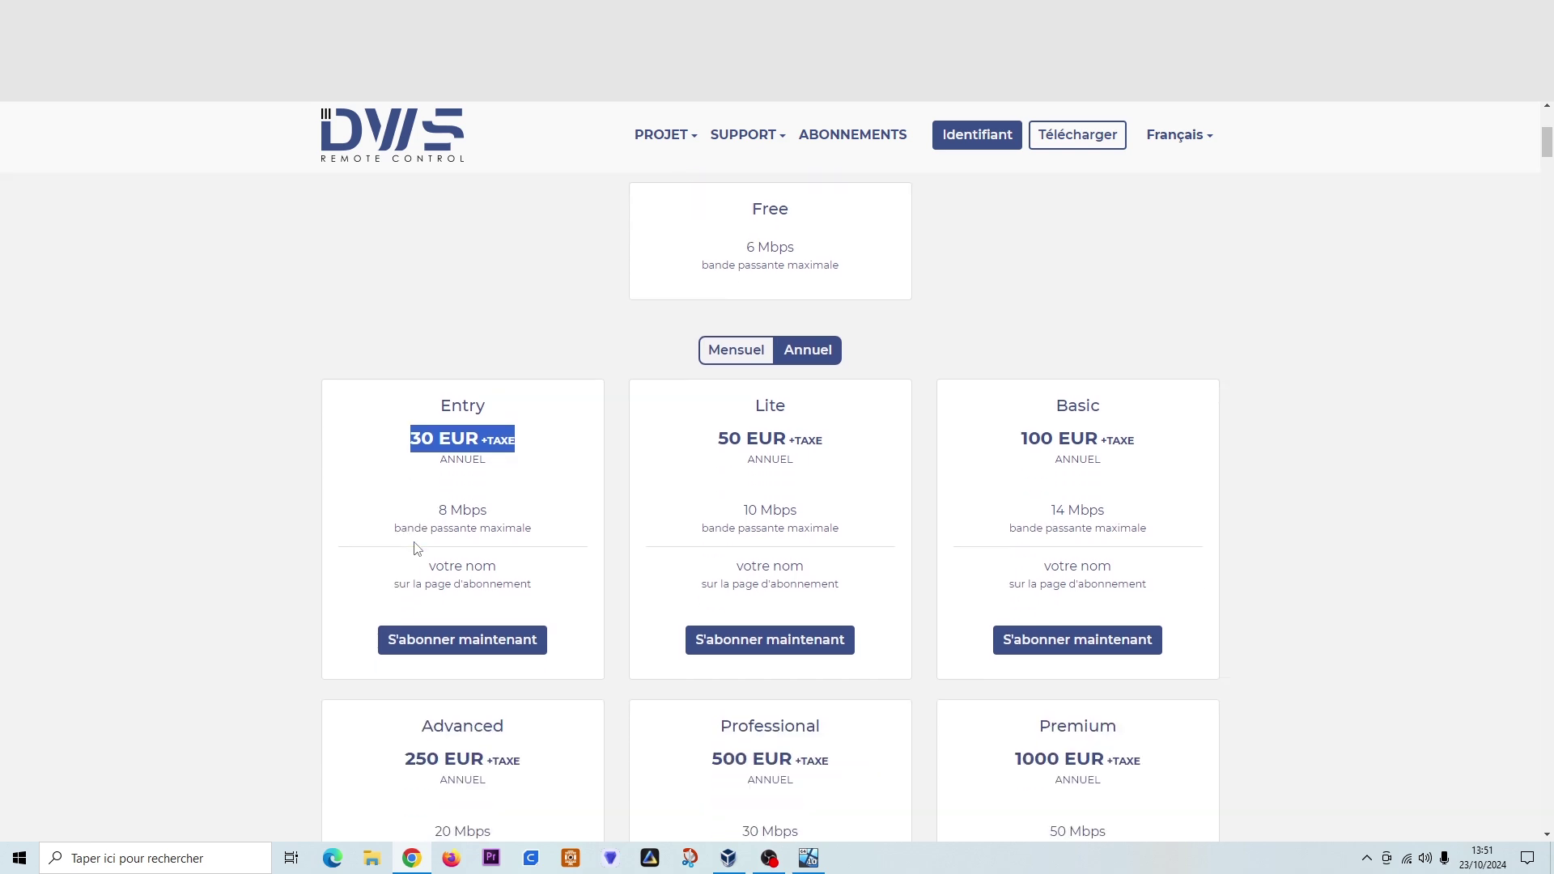
scroll(416, 551, down, 1)
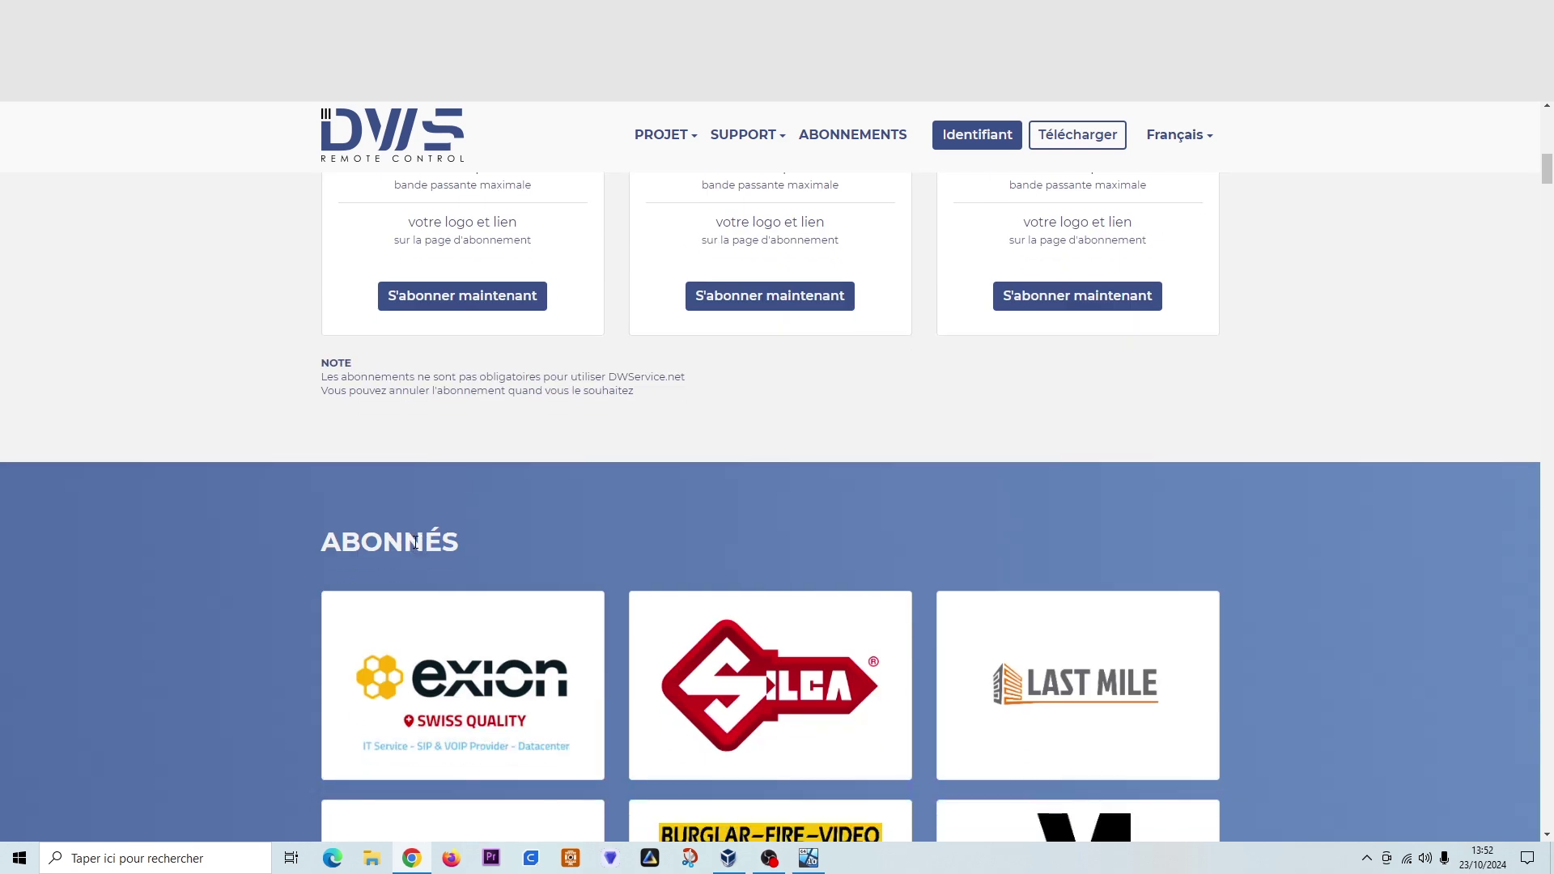
scroll(362, 536, down, 15)
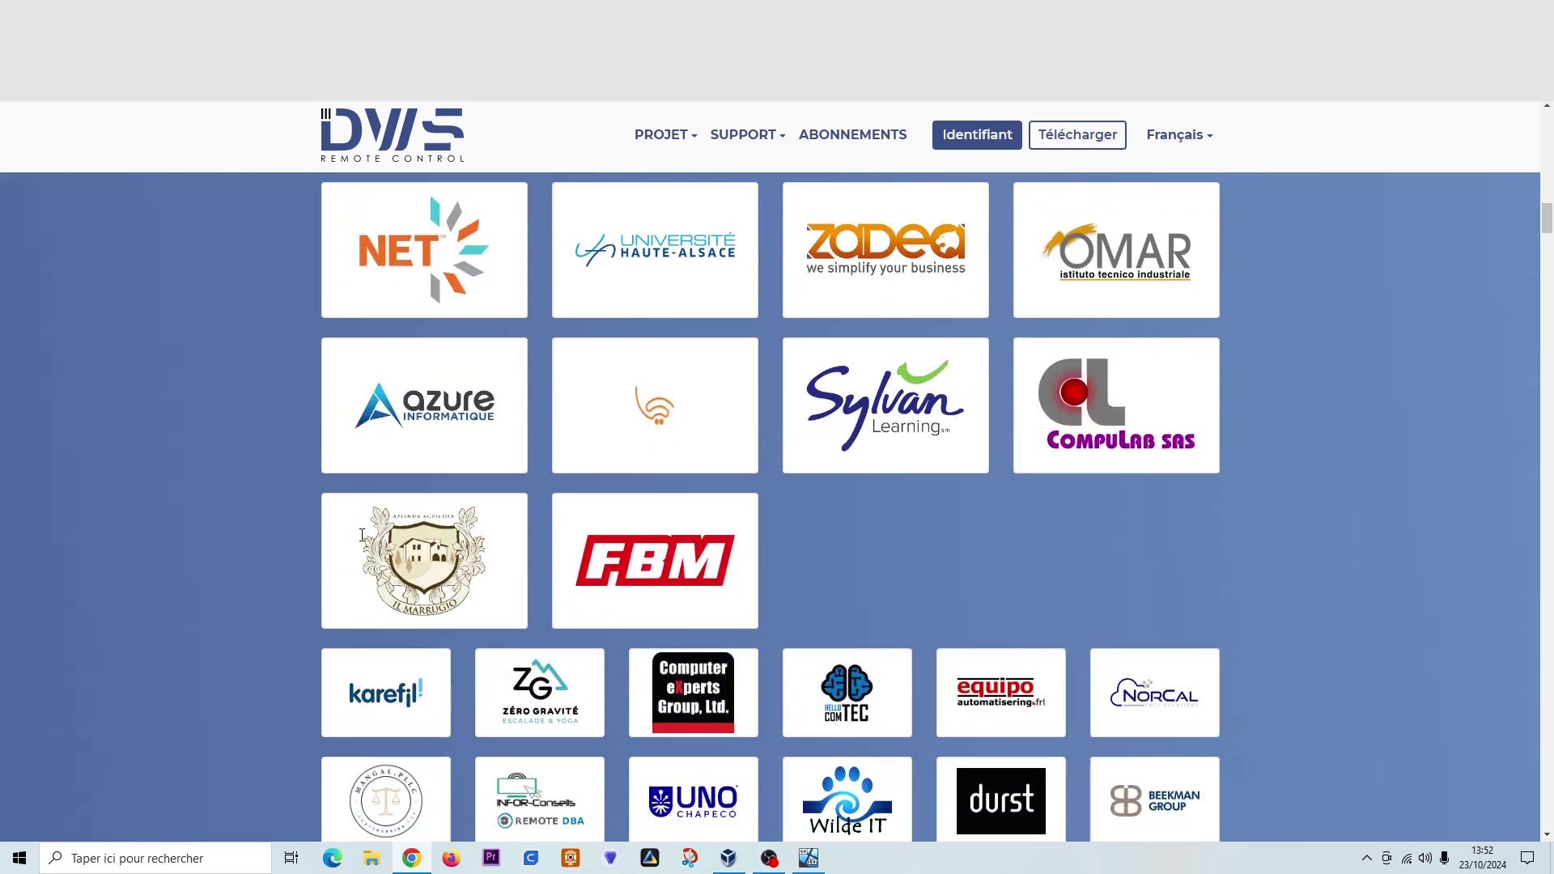